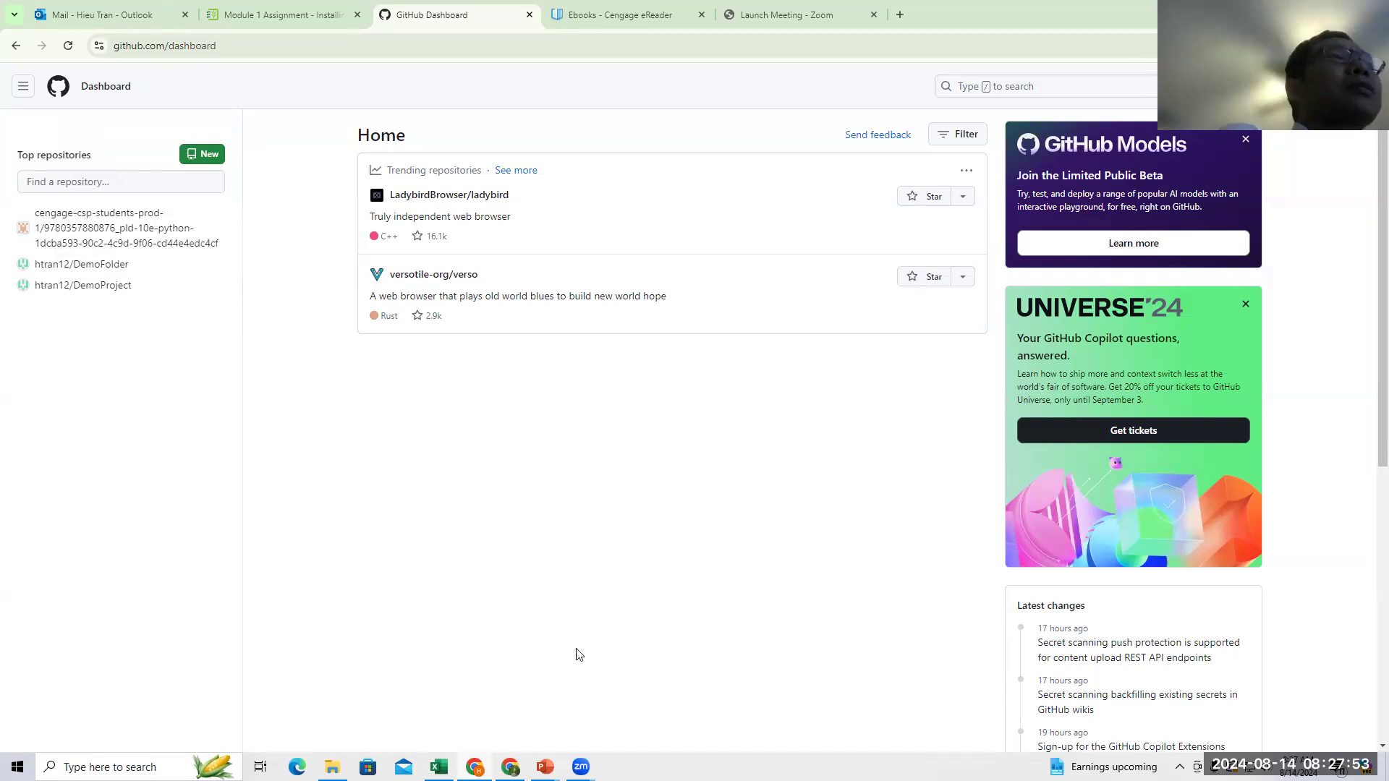
Step: Review the GitHub section of the Module 1 assignment, then return to the GitHub dashboard
left_click(545, 767)
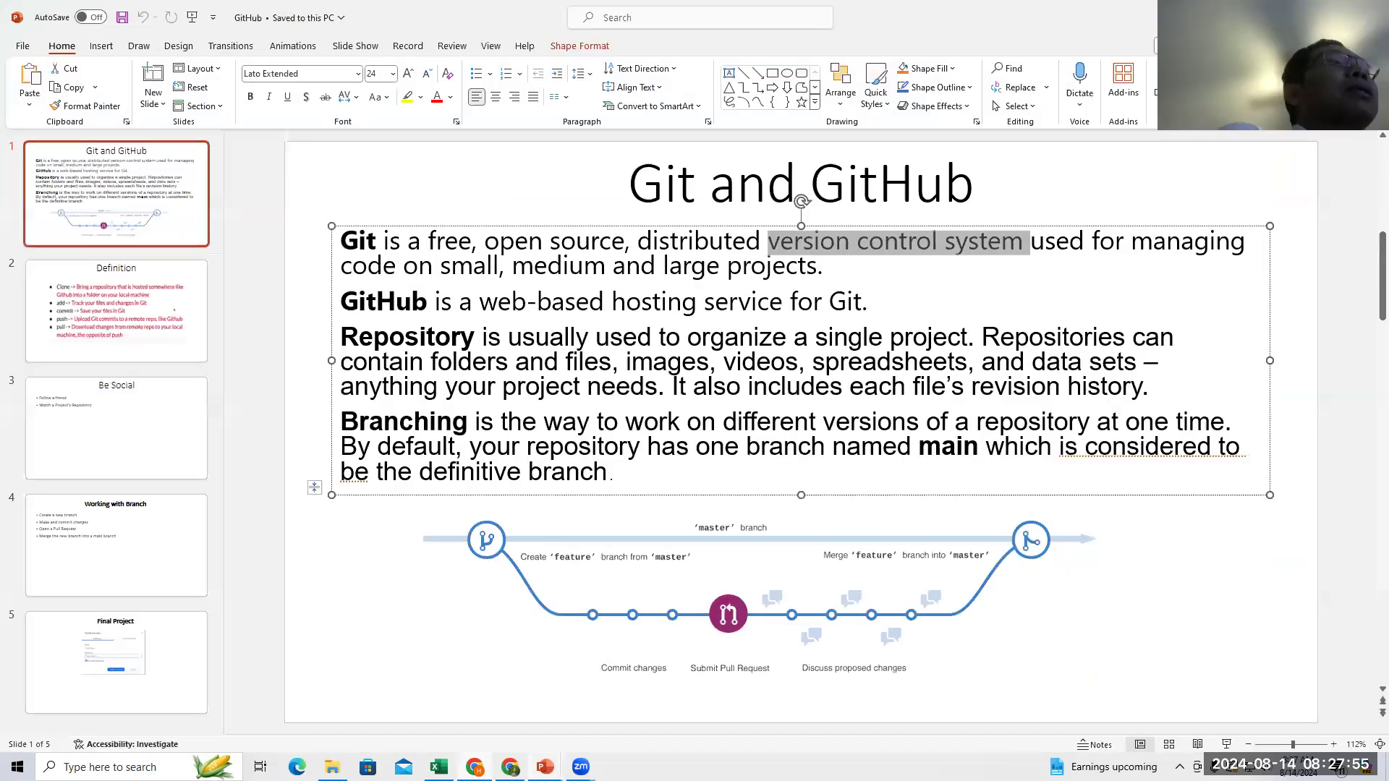
left_click(509, 766)
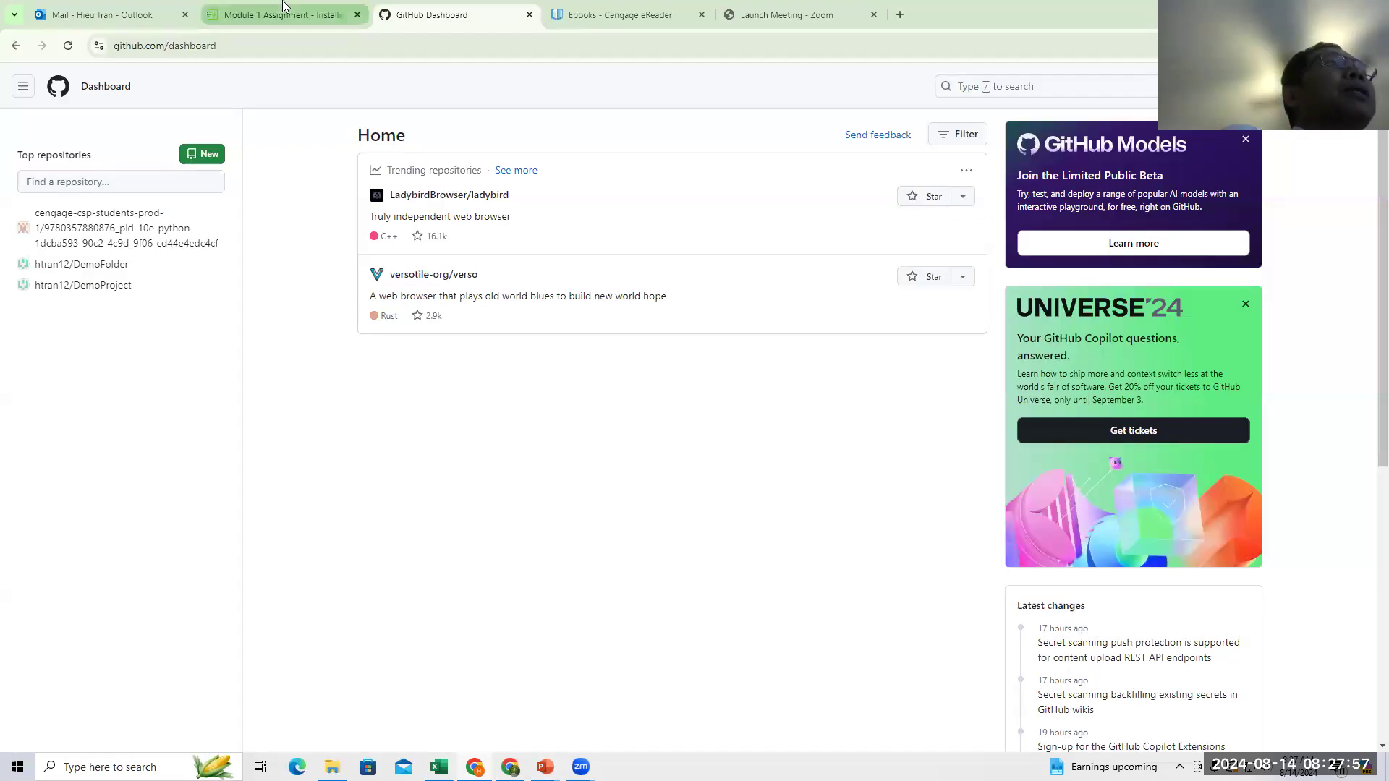
key("ctrl+shift+Tab")
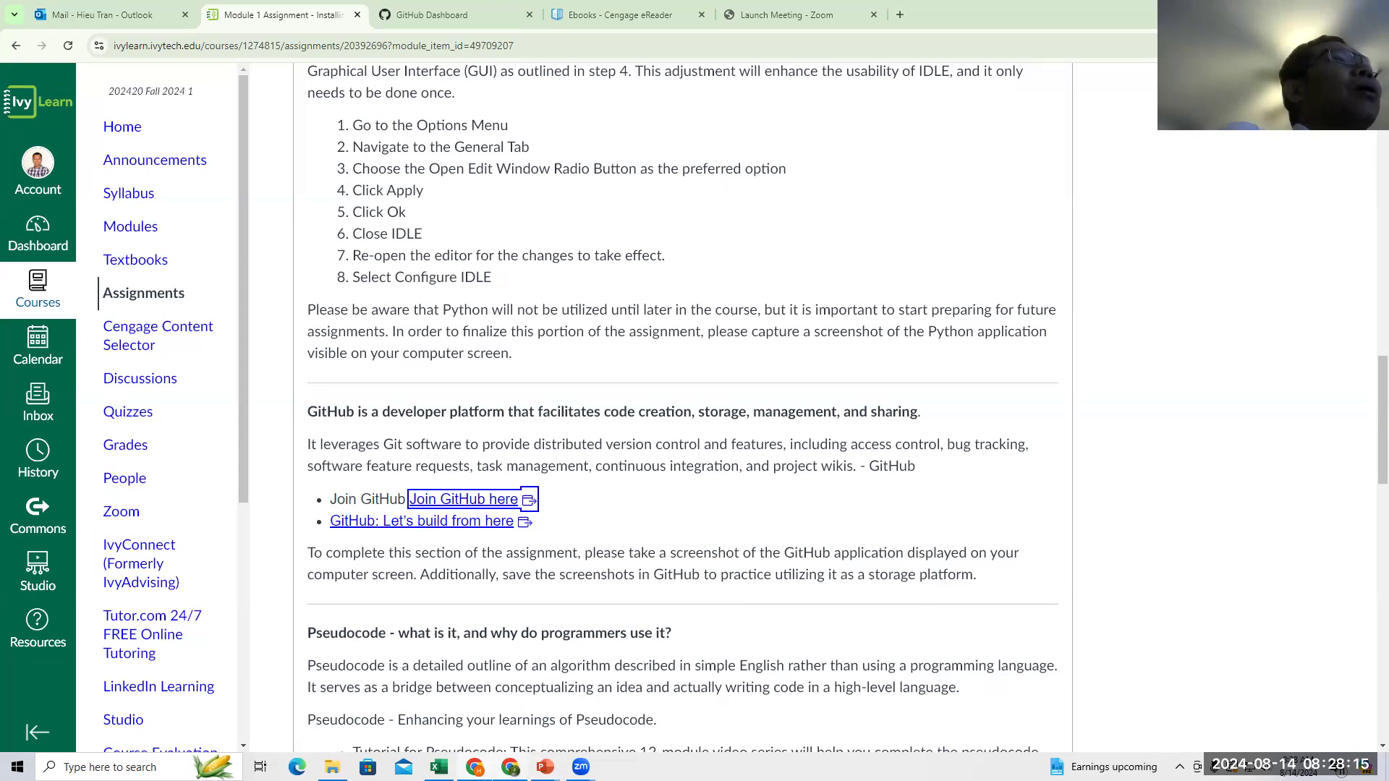
left_click(548, 767)
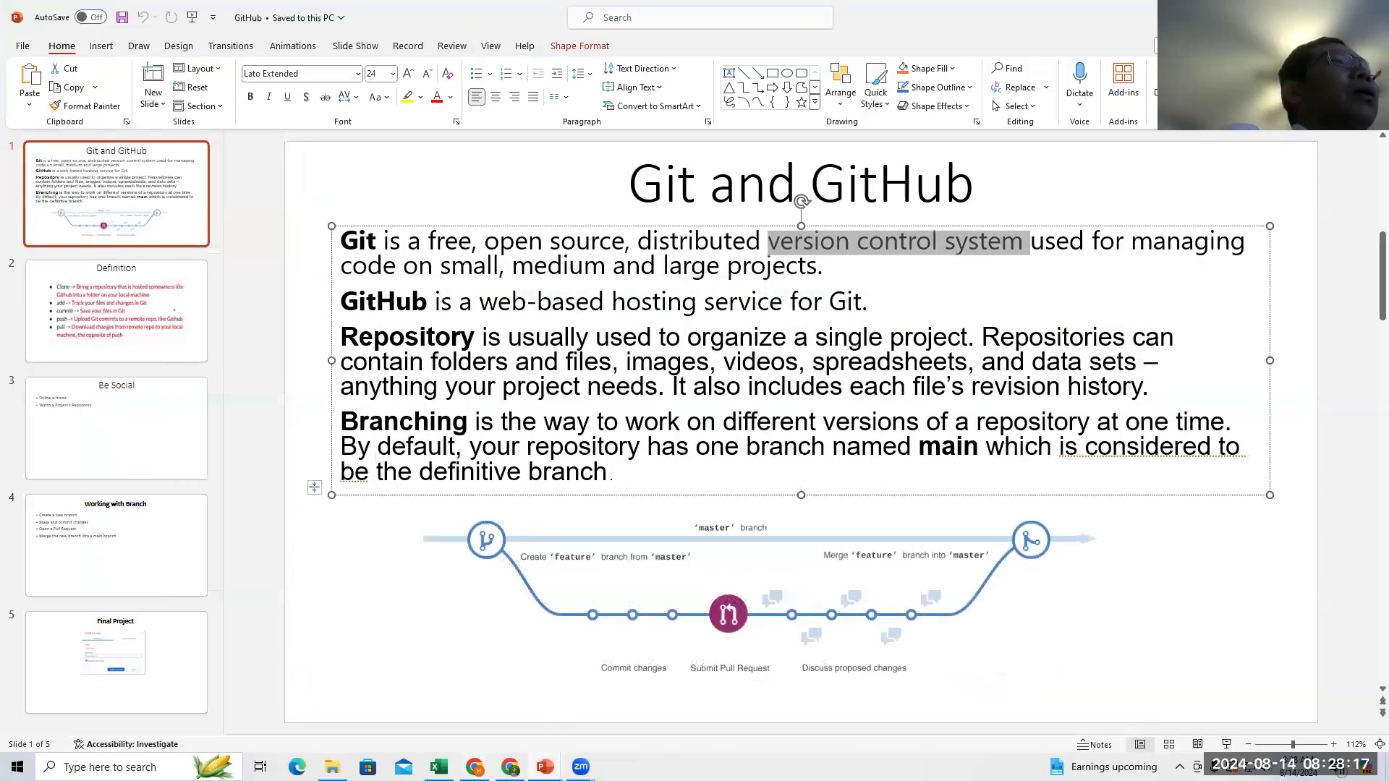
left_click(546, 767)
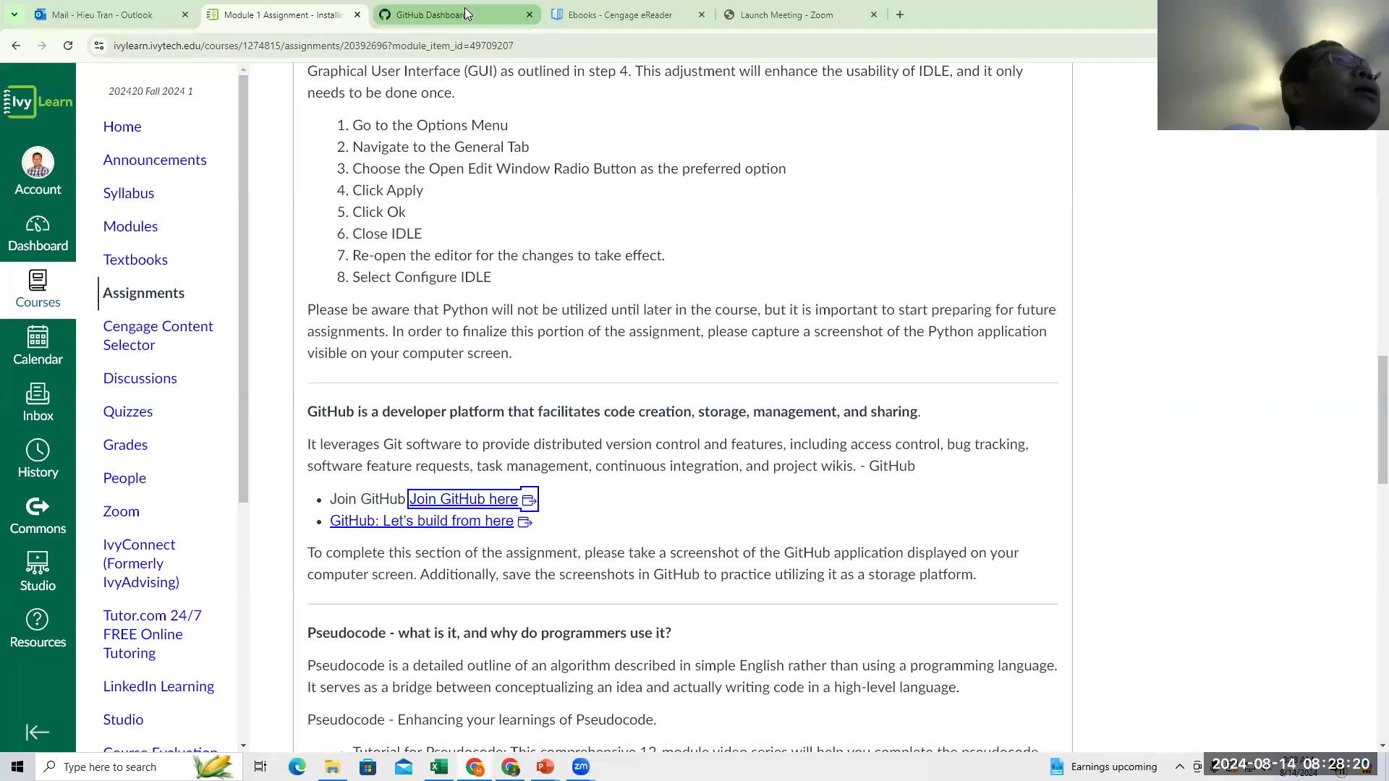
left_click(465, 13)
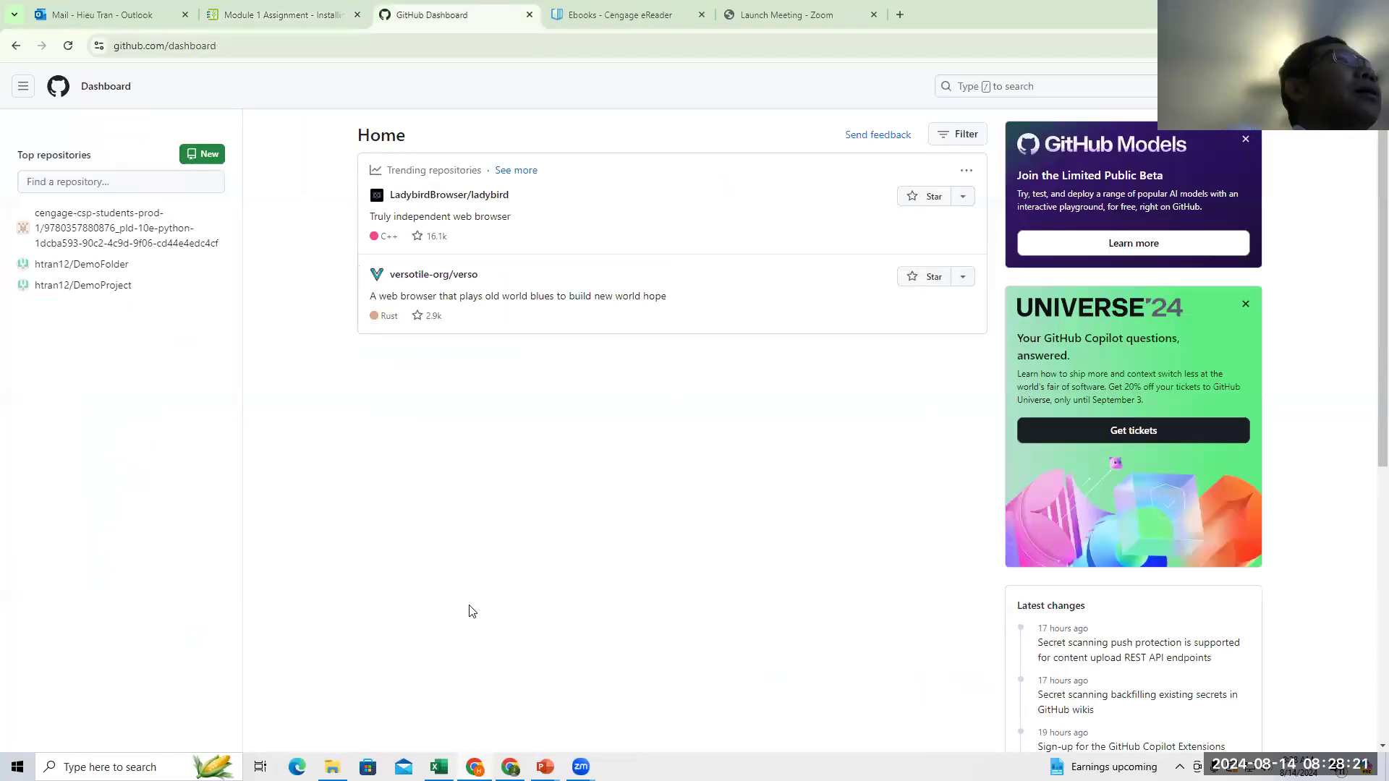
Step: Open Snipping Tool and capture the GitHub dashboard as a screenshot
key("super")
type("sn")
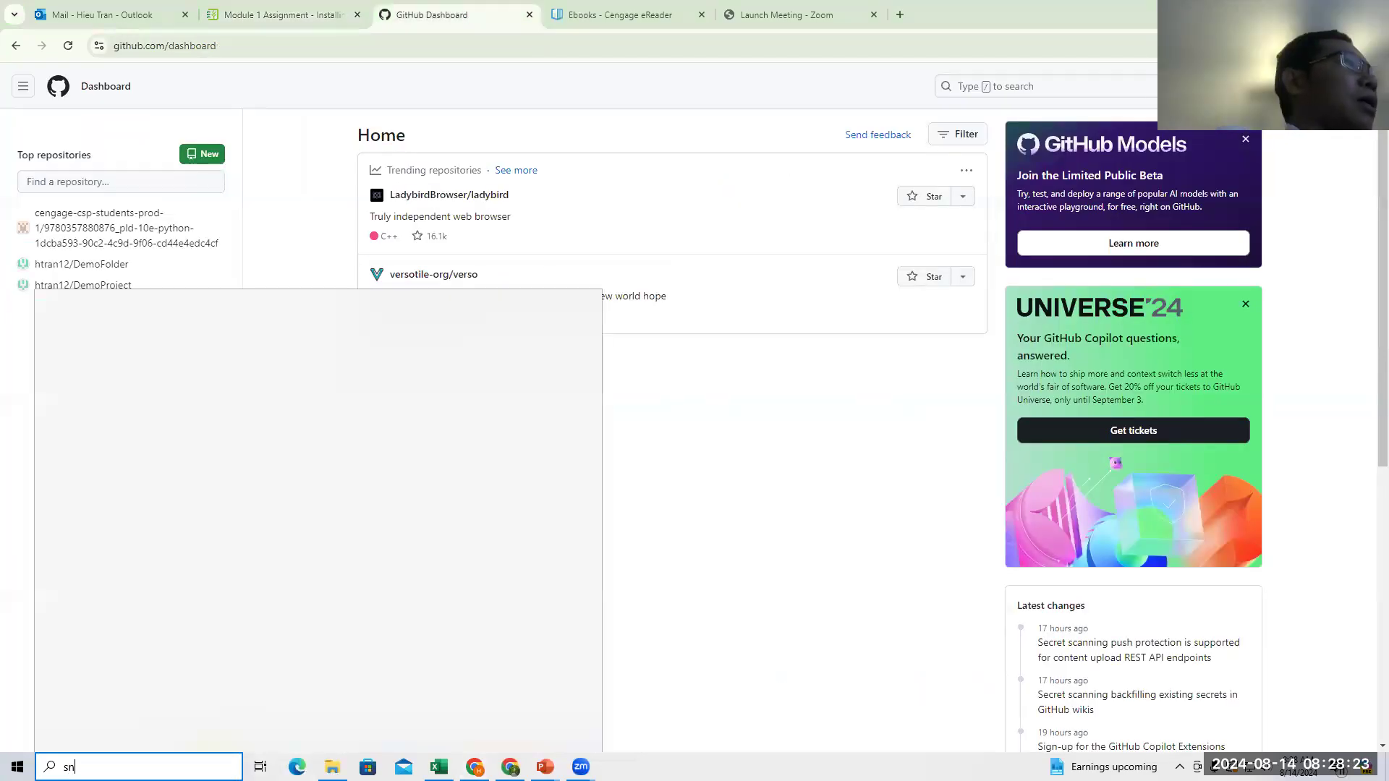
left_click(126, 378)
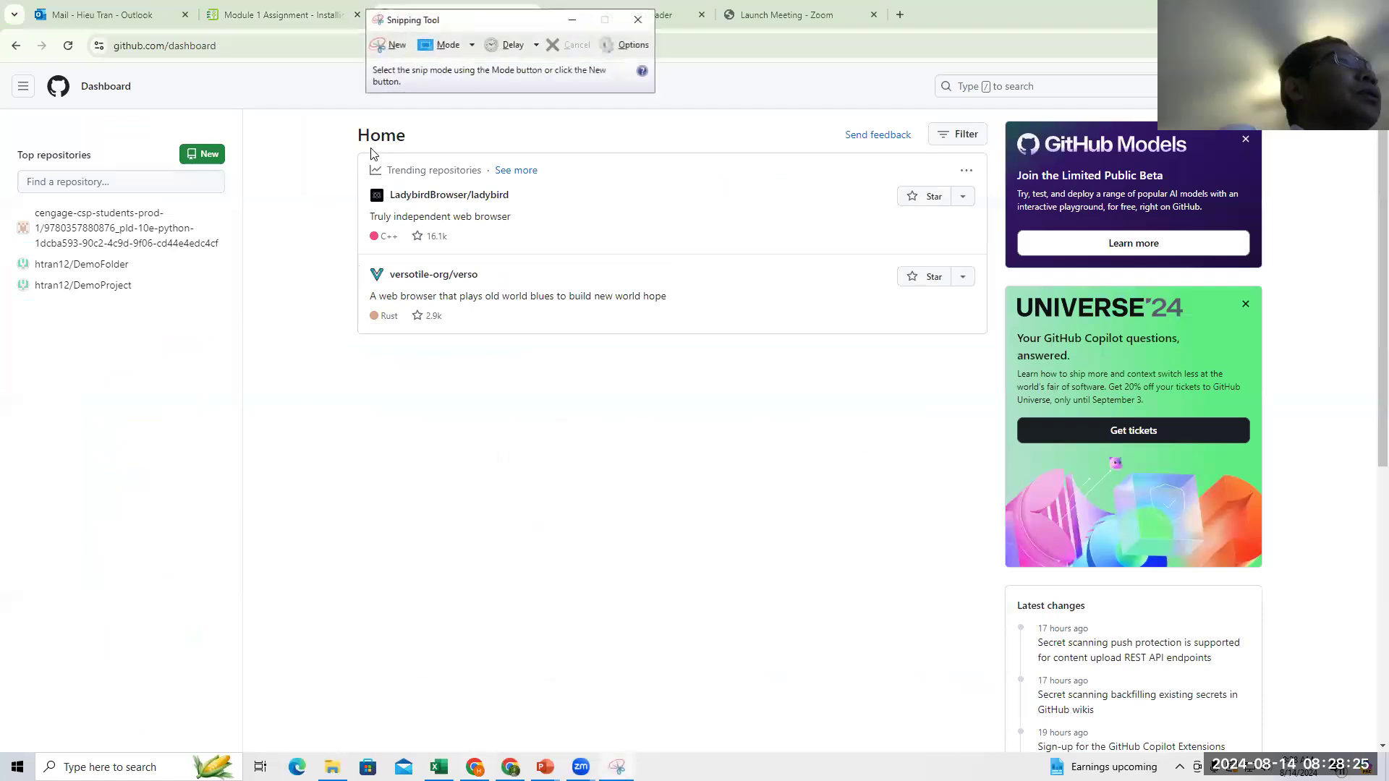
left_click(384, 43)
left_click_drag(1, 24, 1387, 684)
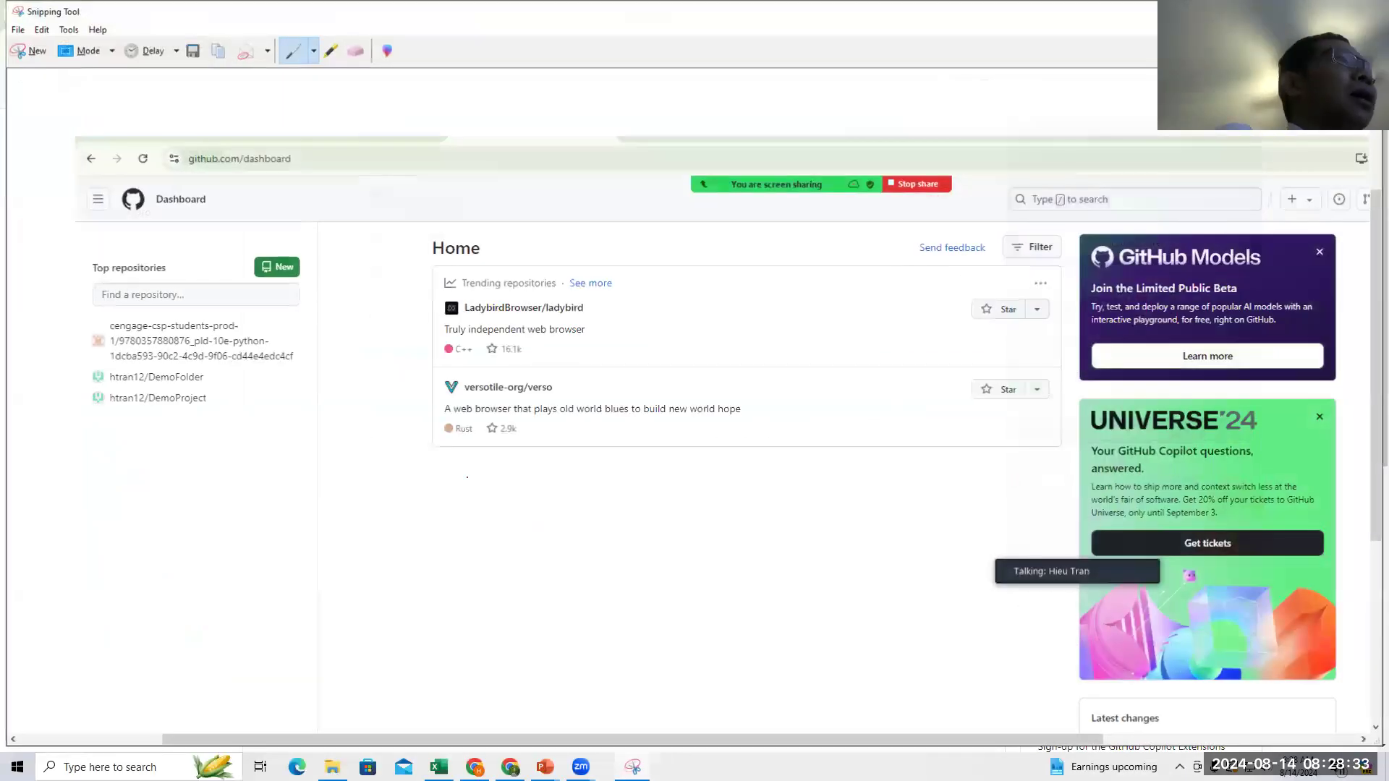
Step: Save the dashboard screenshot to the Desktop as a JPEG file named Gihub
left_click(16, 31)
left_click(40, 68)
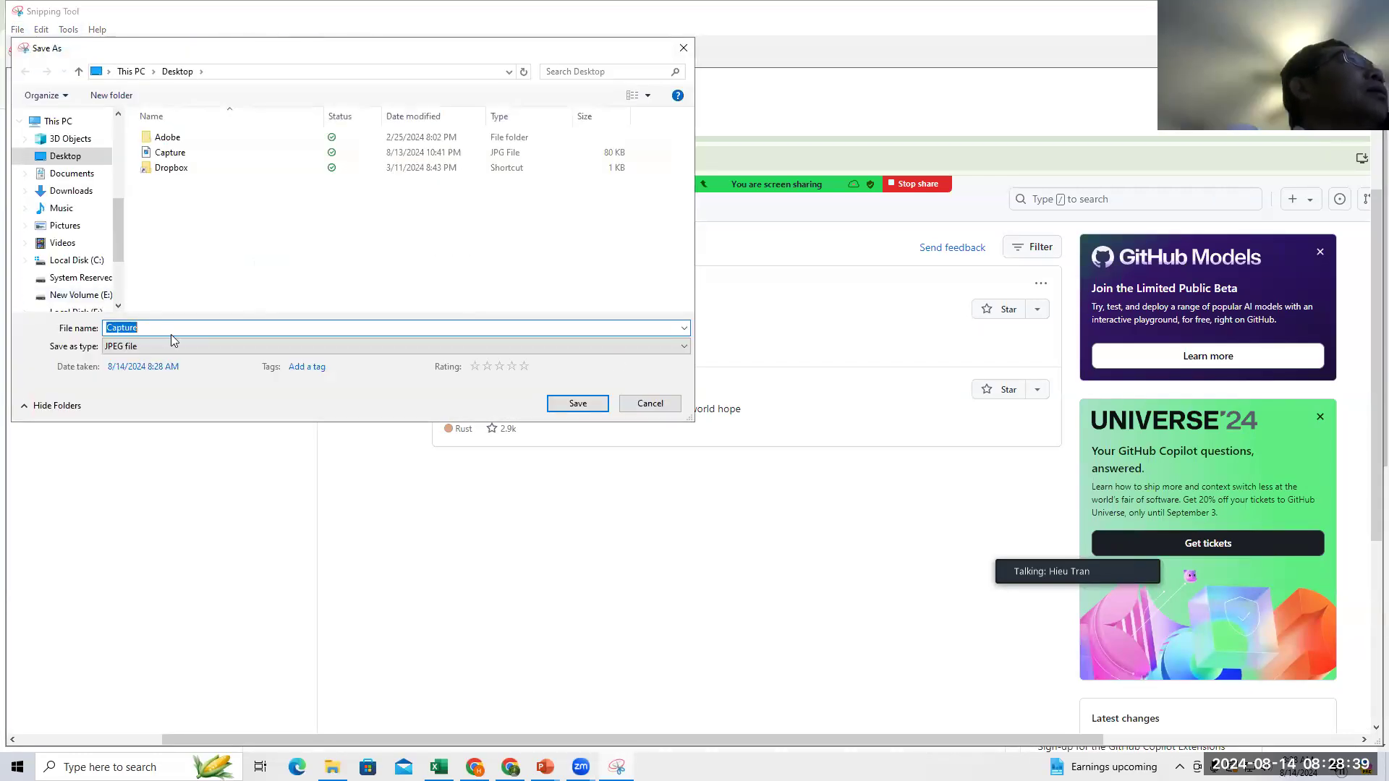
type("Gih")
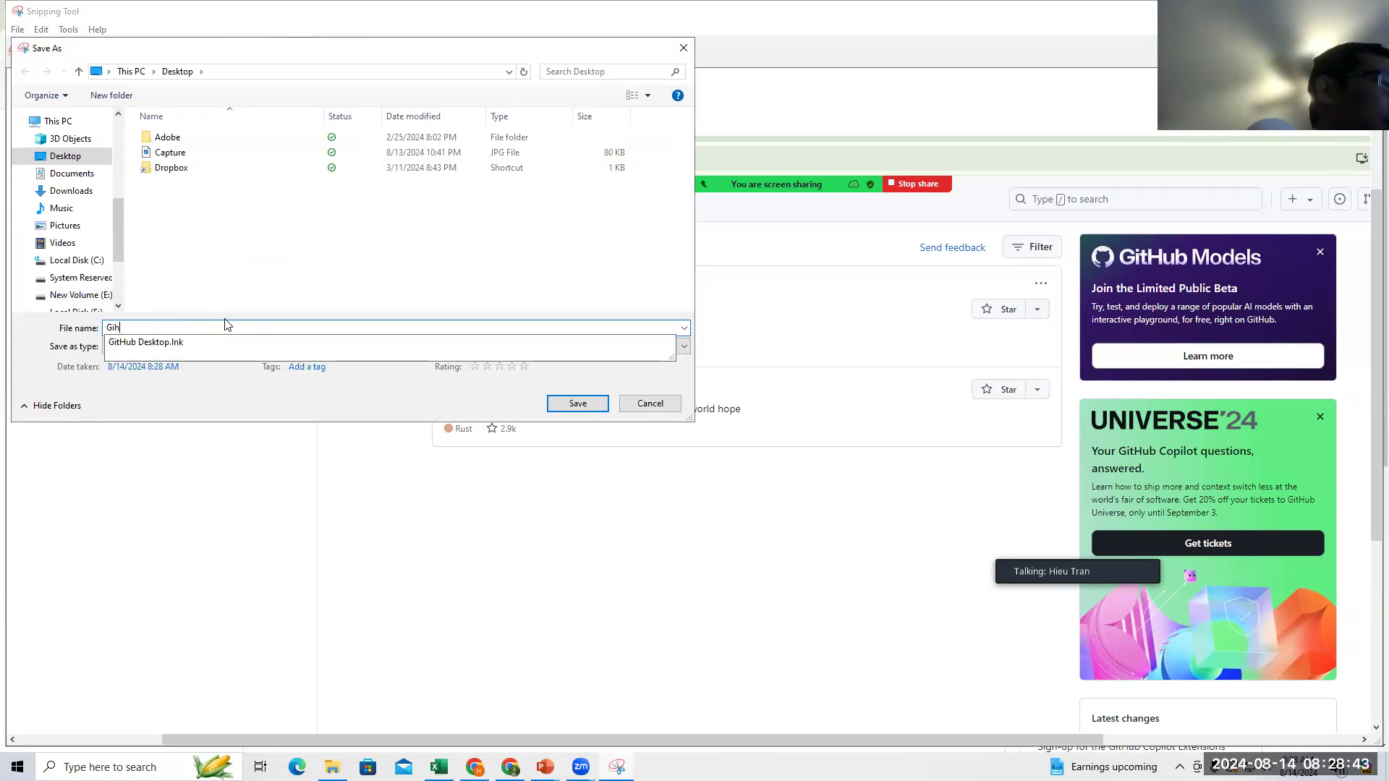
type("ub")
key("Return")
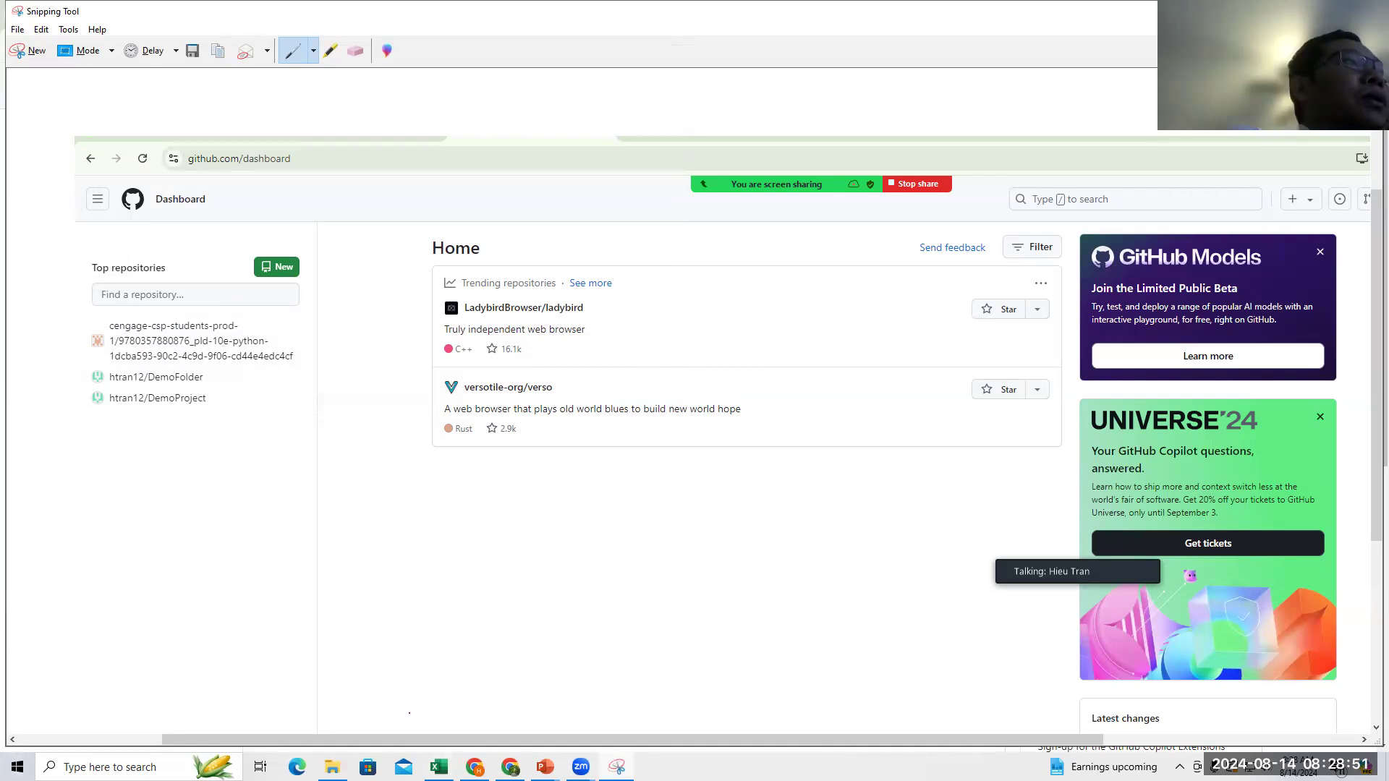
Step: Switch back to GitHub in the browser and start a new repository named My_Domo_Project
left_click(474, 767)
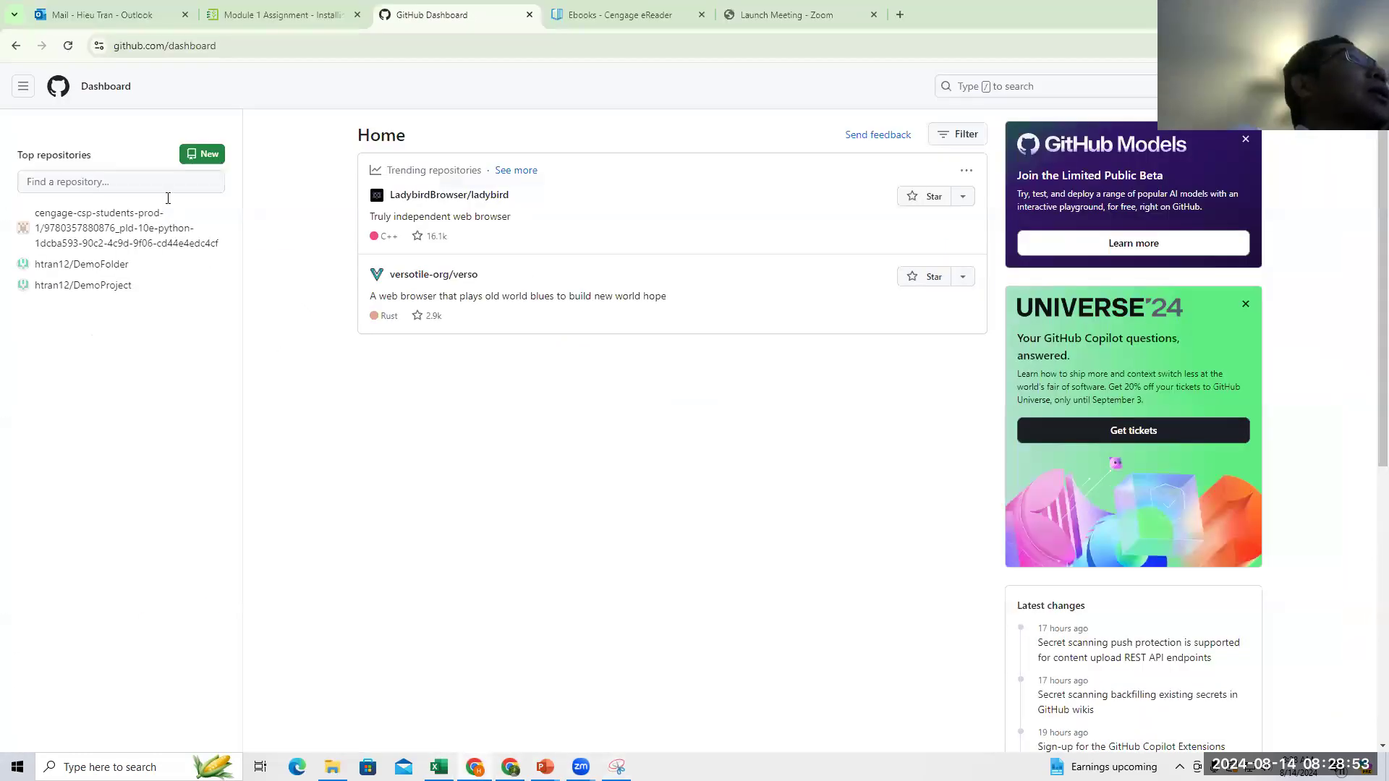
left_click(208, 159)
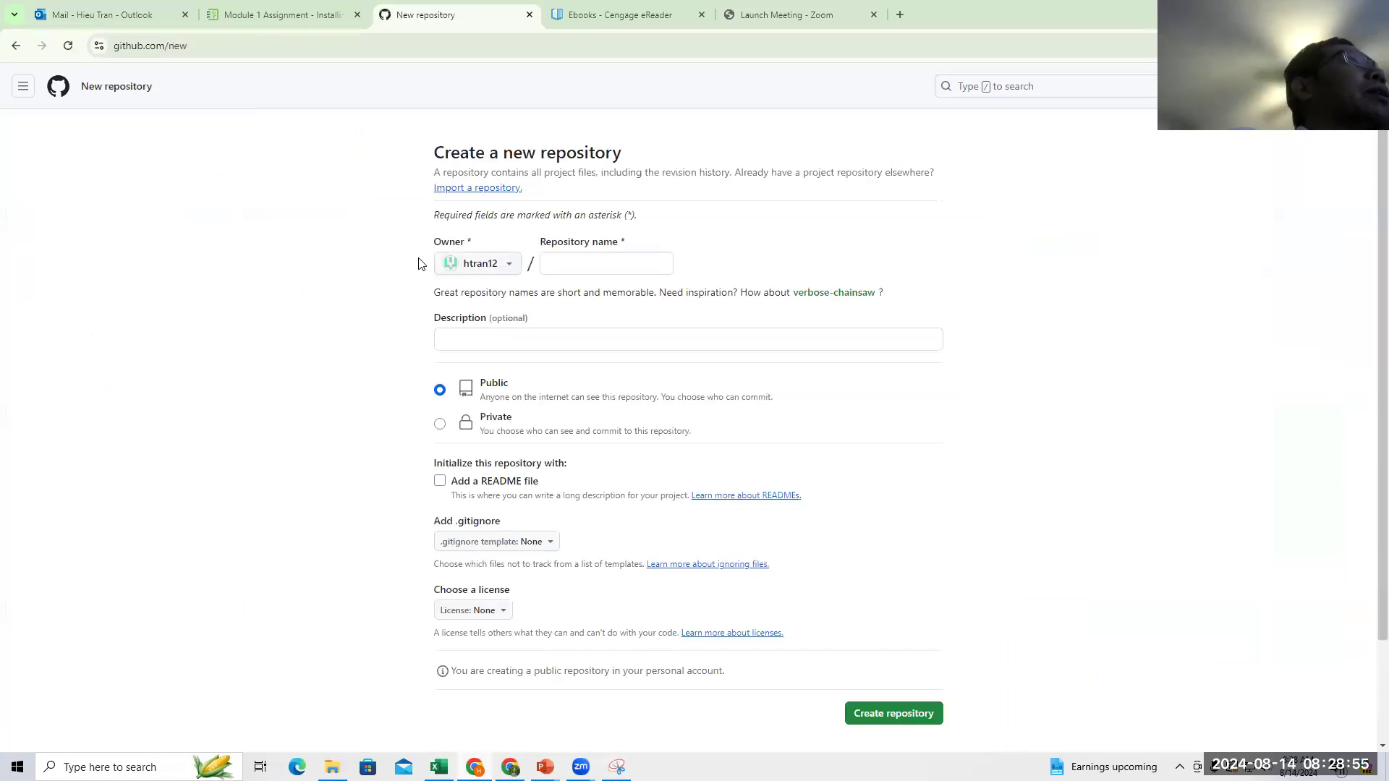
left_click(627, 264)
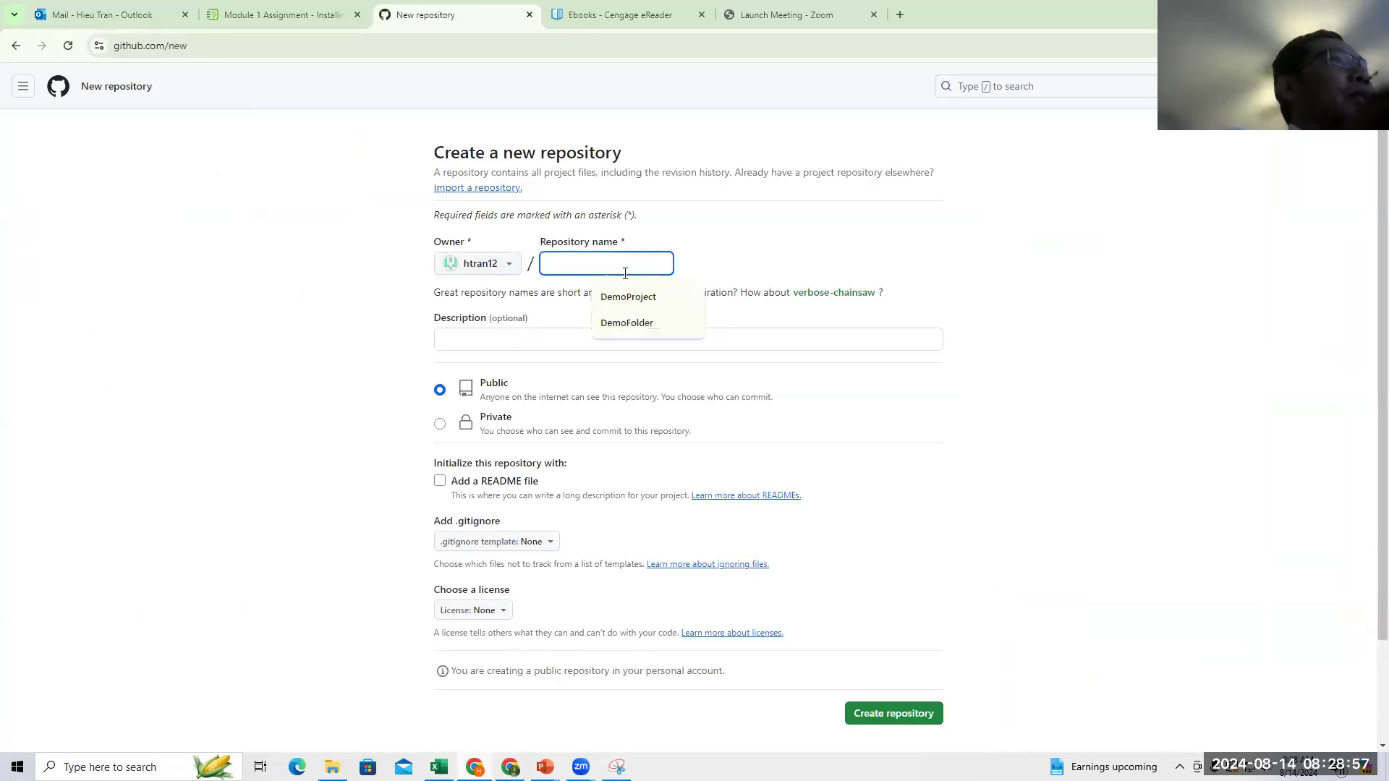
type("My")
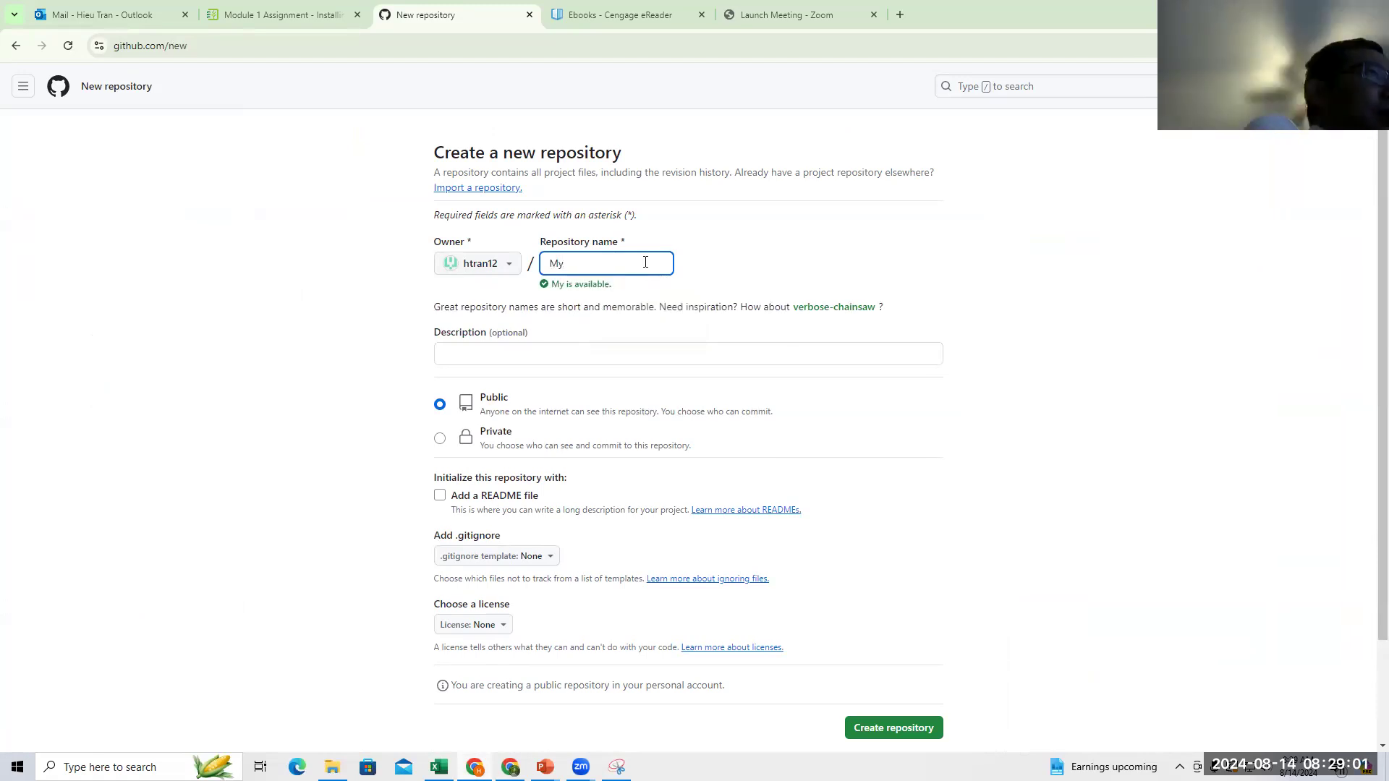
type("_Domo_Pro")
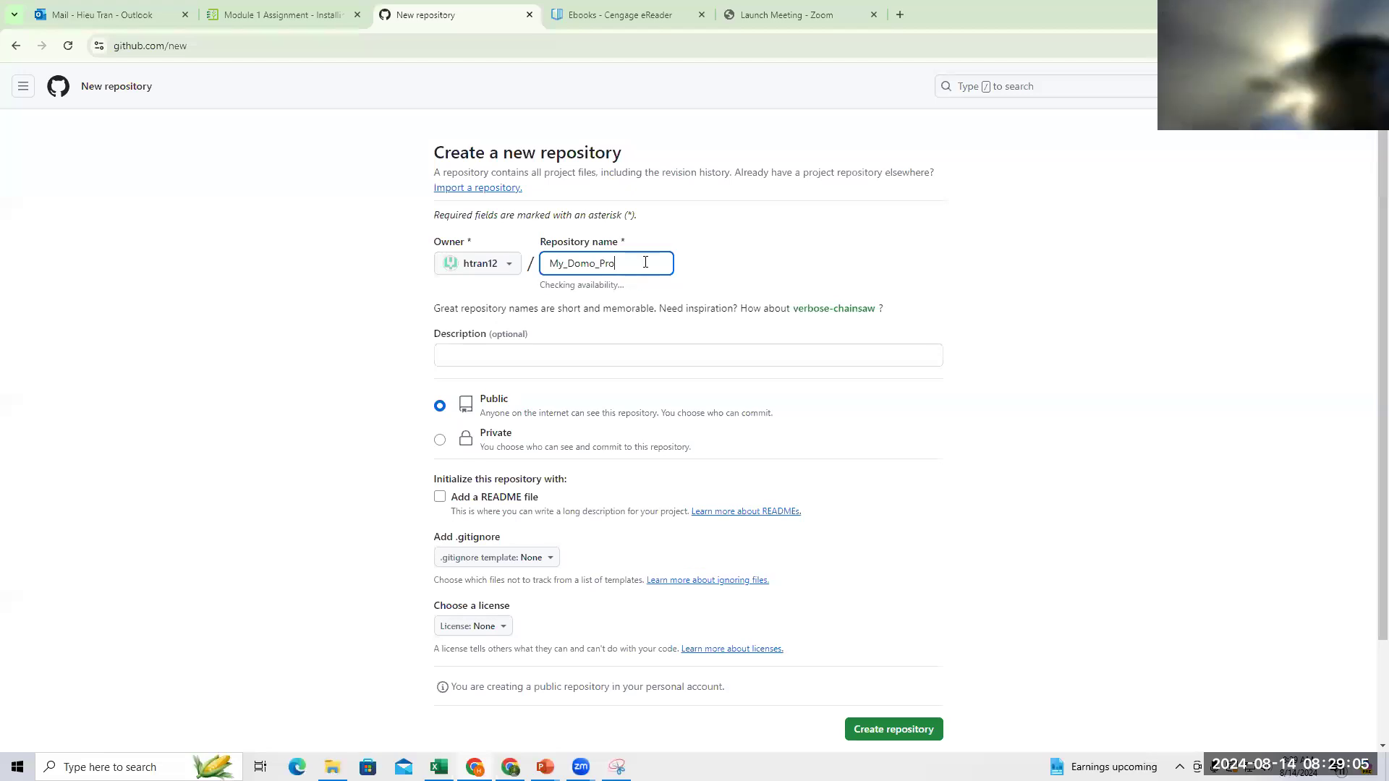
type("ject")
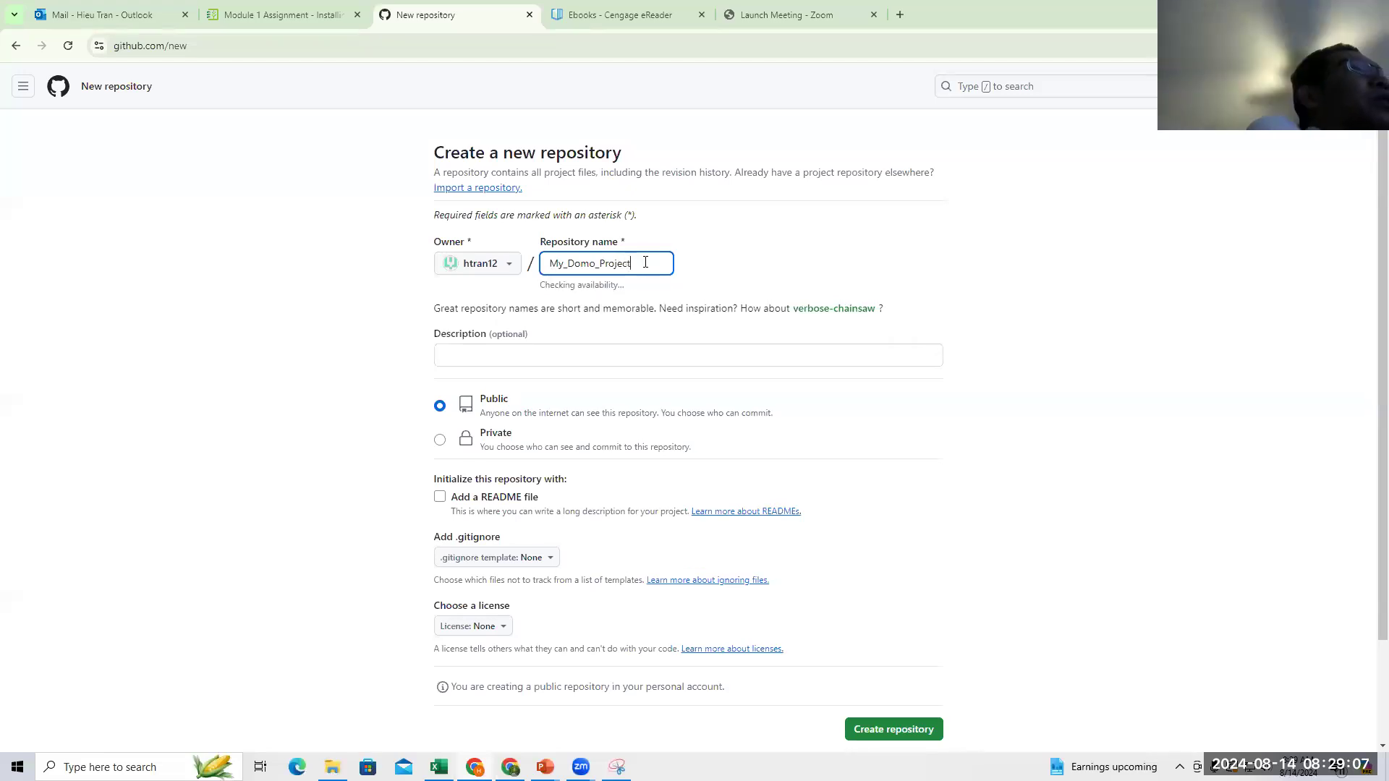
Step: Change the repository name to the owner's full name followed by _Demo_Project and create the public repository
key("Home")
key("Delete")
key("Delete")
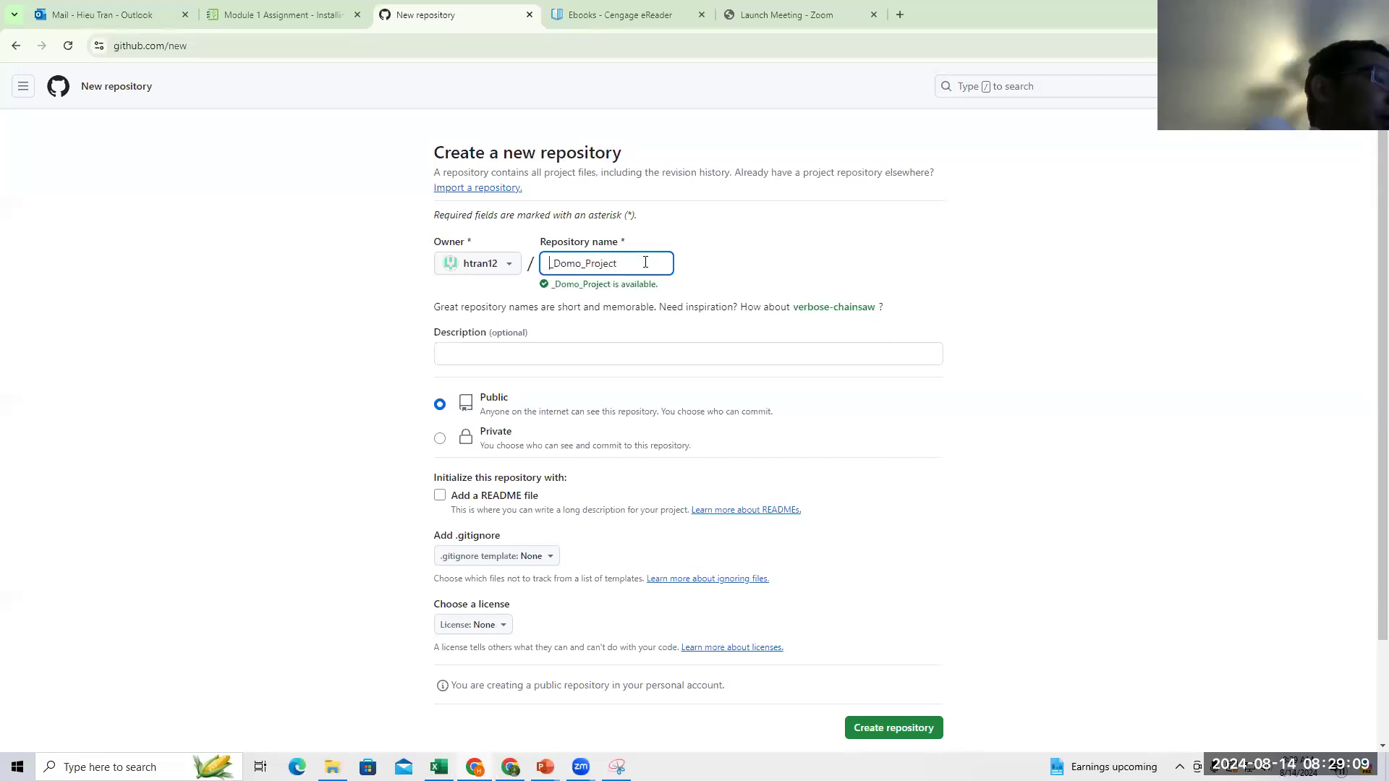
type("HieuT")
type("ran")
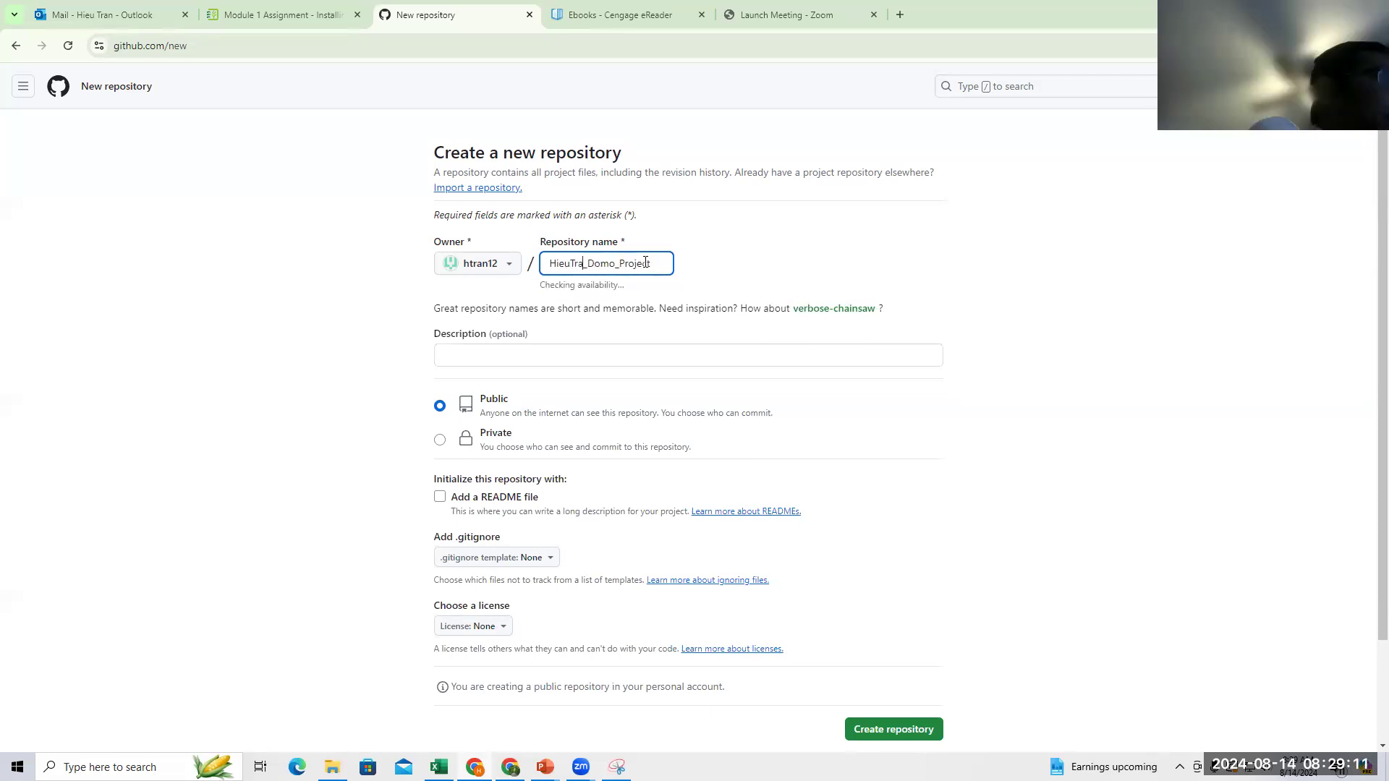
key("Delete")
type("e")
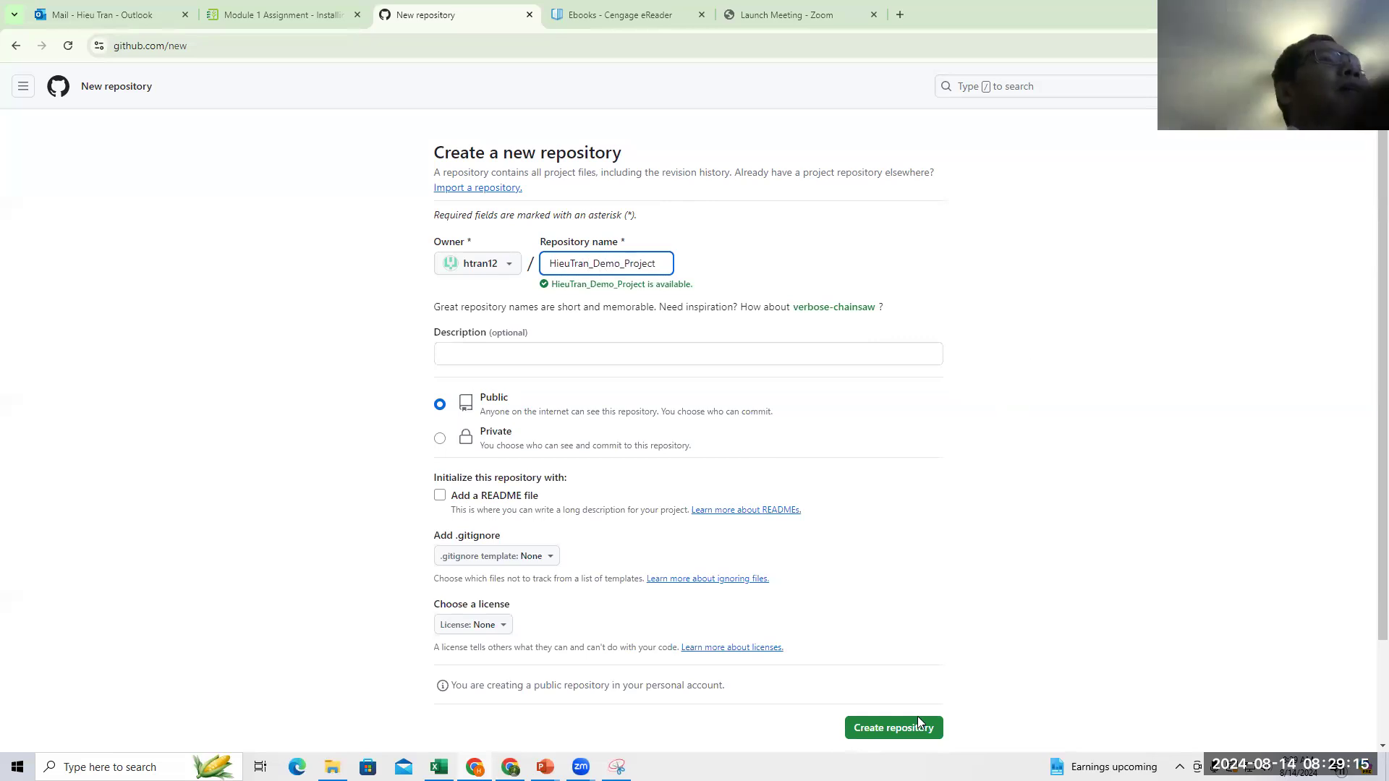
left_click(917, 719)
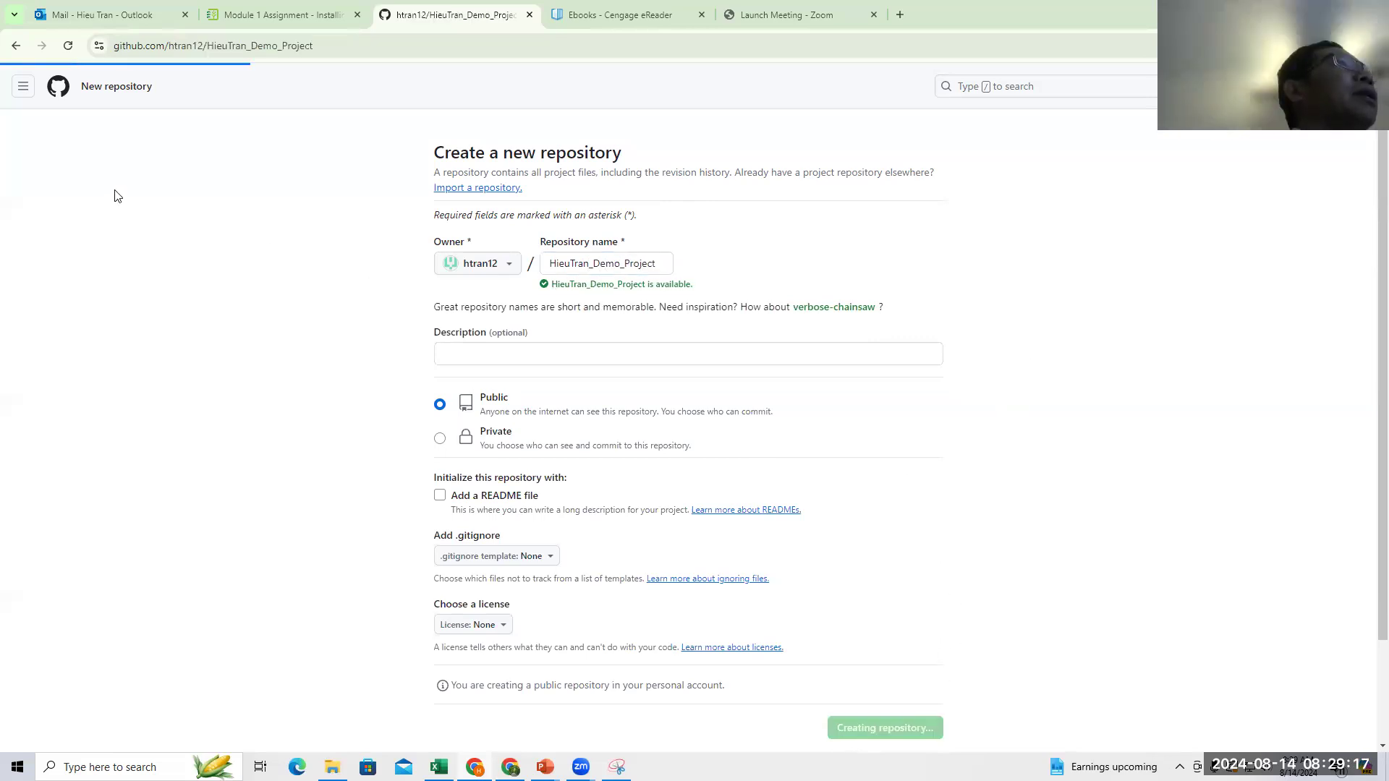
Step: Return to the GitHub dashboard and take a new Snipping Tool capture of it with the new repository listed
left_click(23, 86)
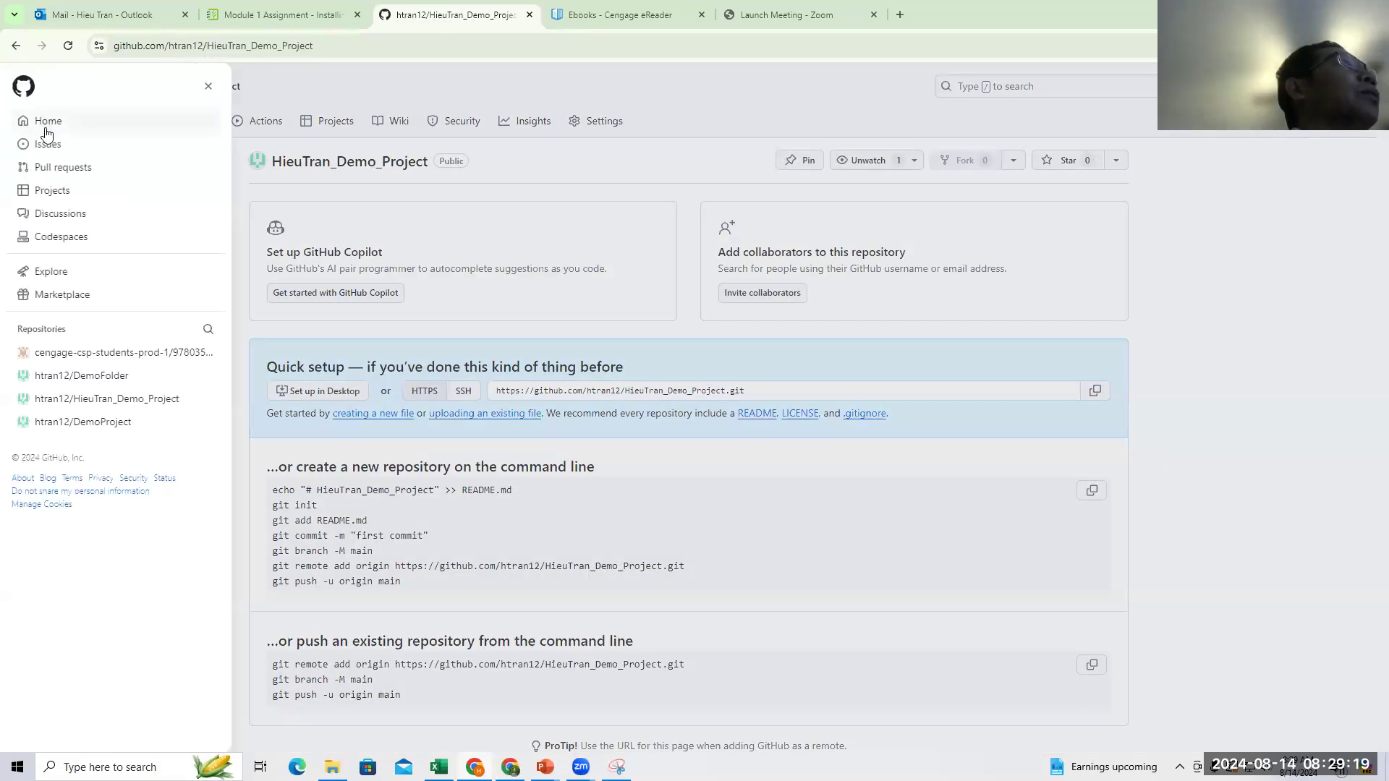
left_click(47, 122)
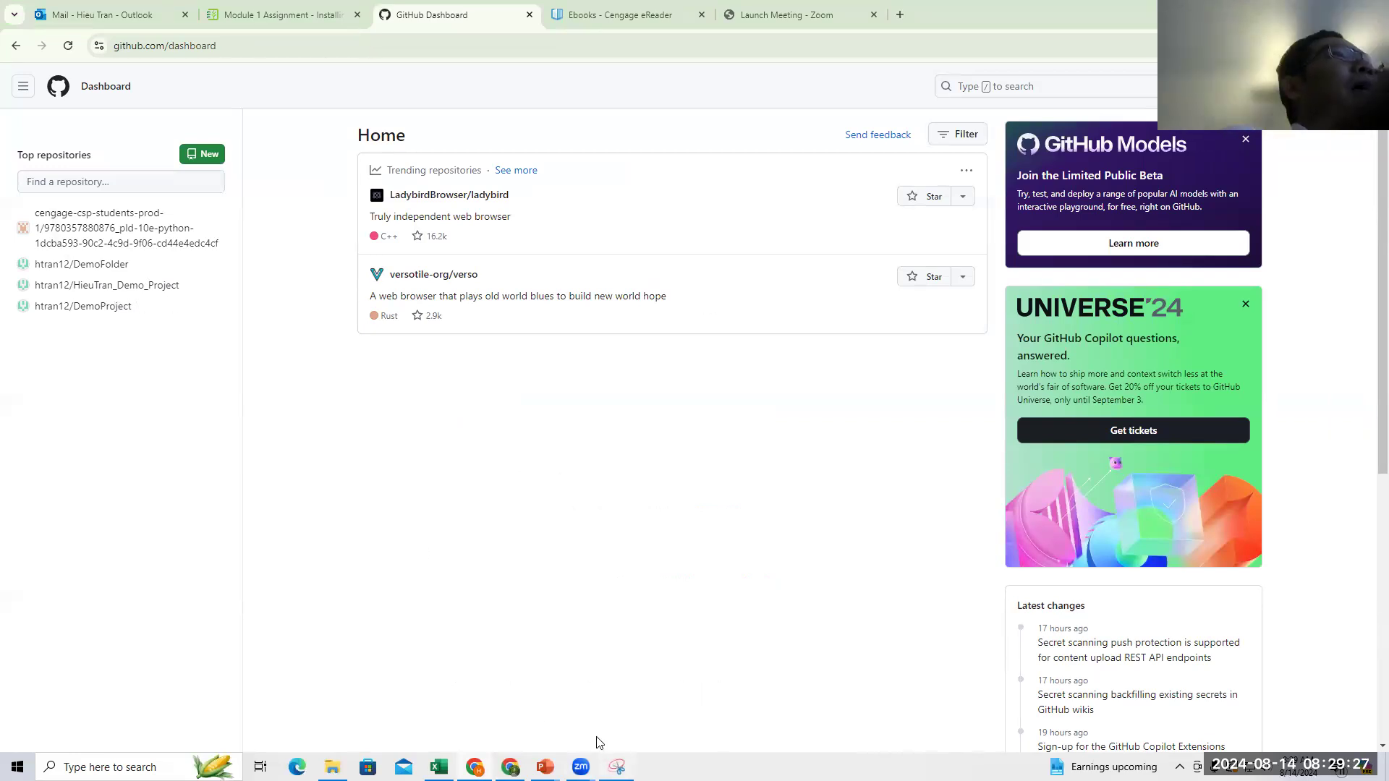
left_click(616, 767)
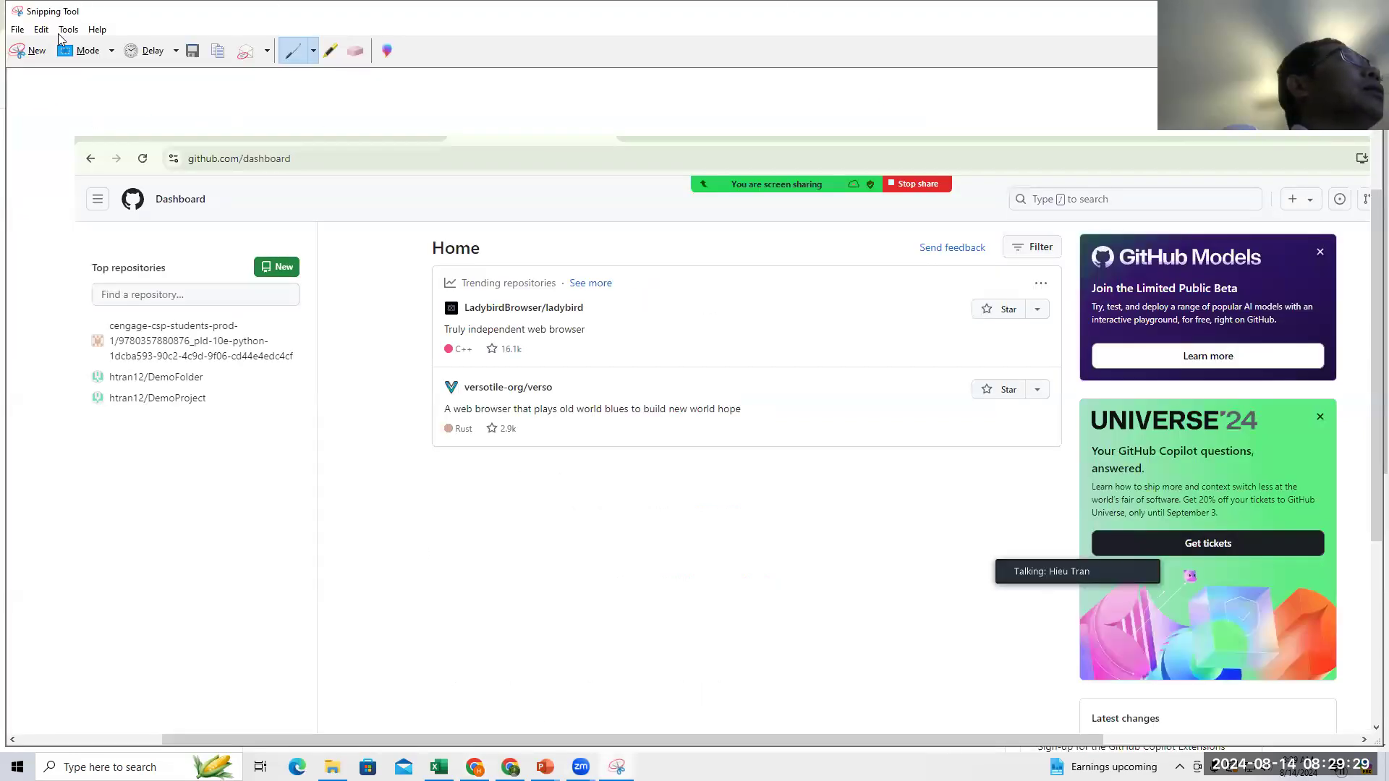
left_click(32, 51)
left_click_drag(7, 68, 1199, 585)
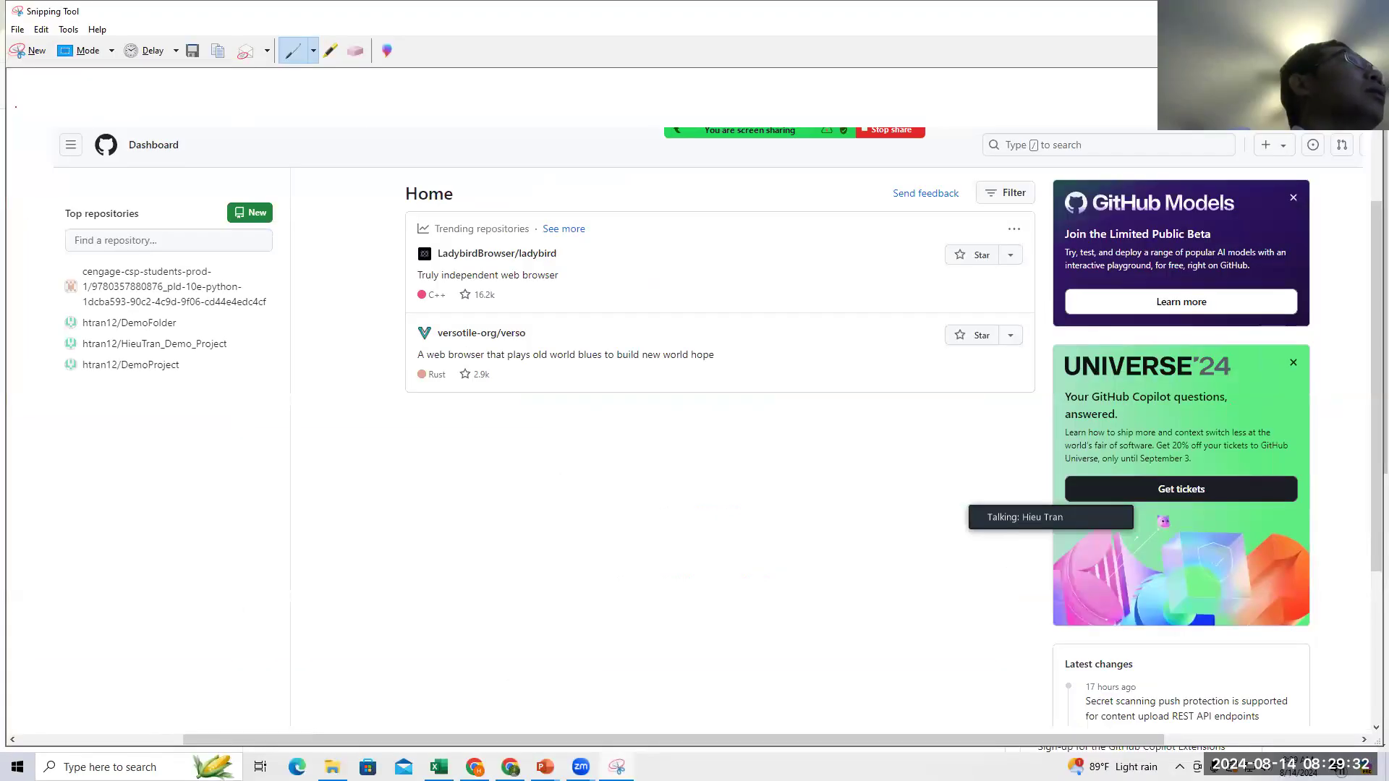
Step: Save the new capture over the Desktop file Gihub as a JPEG and close Snipping Tool
left_click(17, 30)
left_click(33, 67)
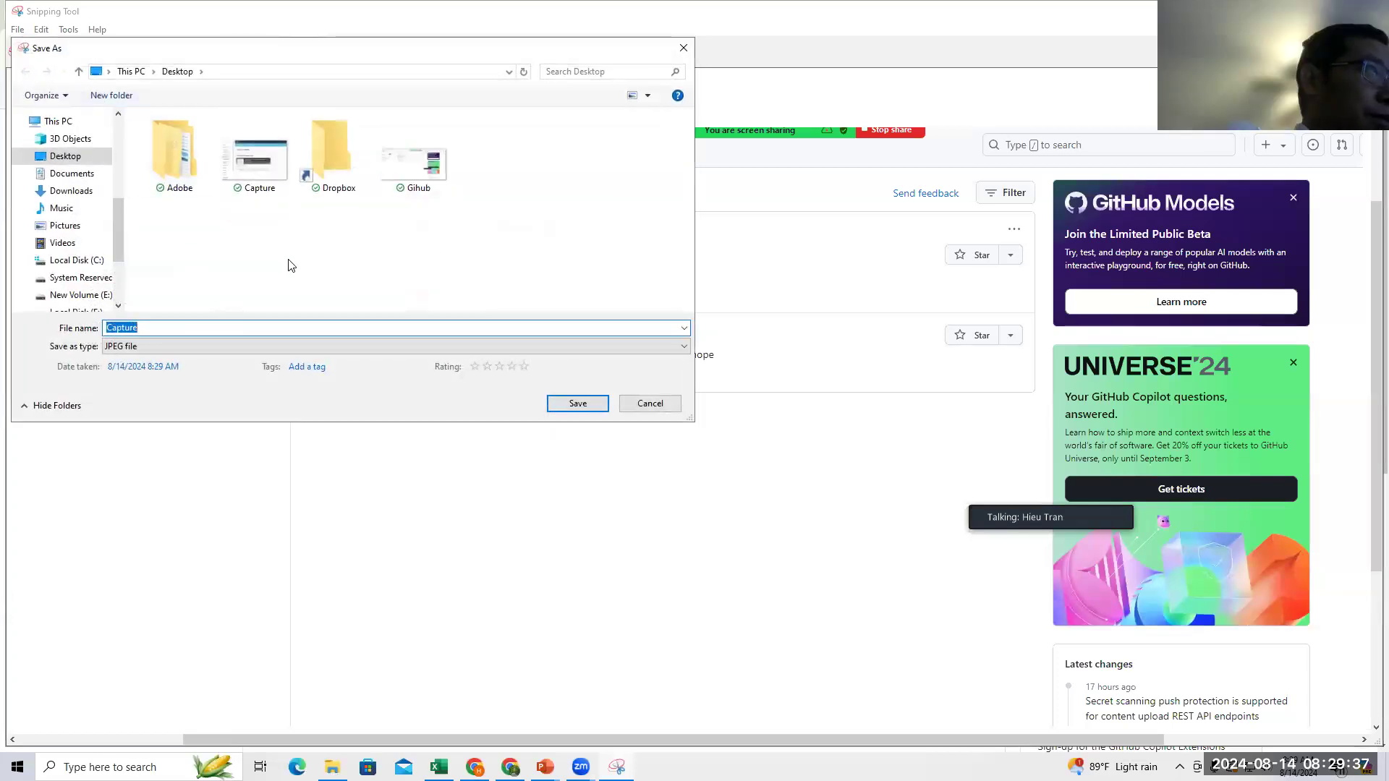
left_click(382, 192)
left_click(579, 410)
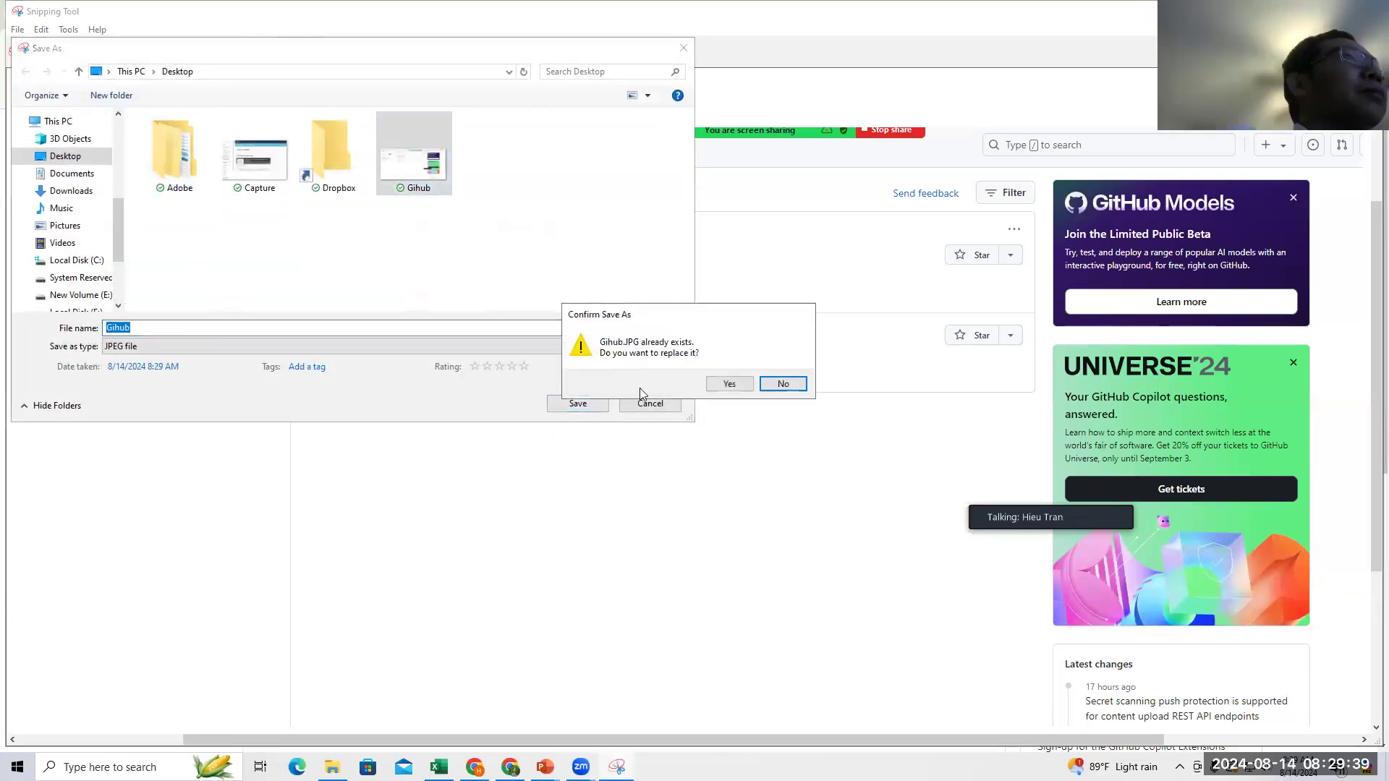
left_click(716, 390)
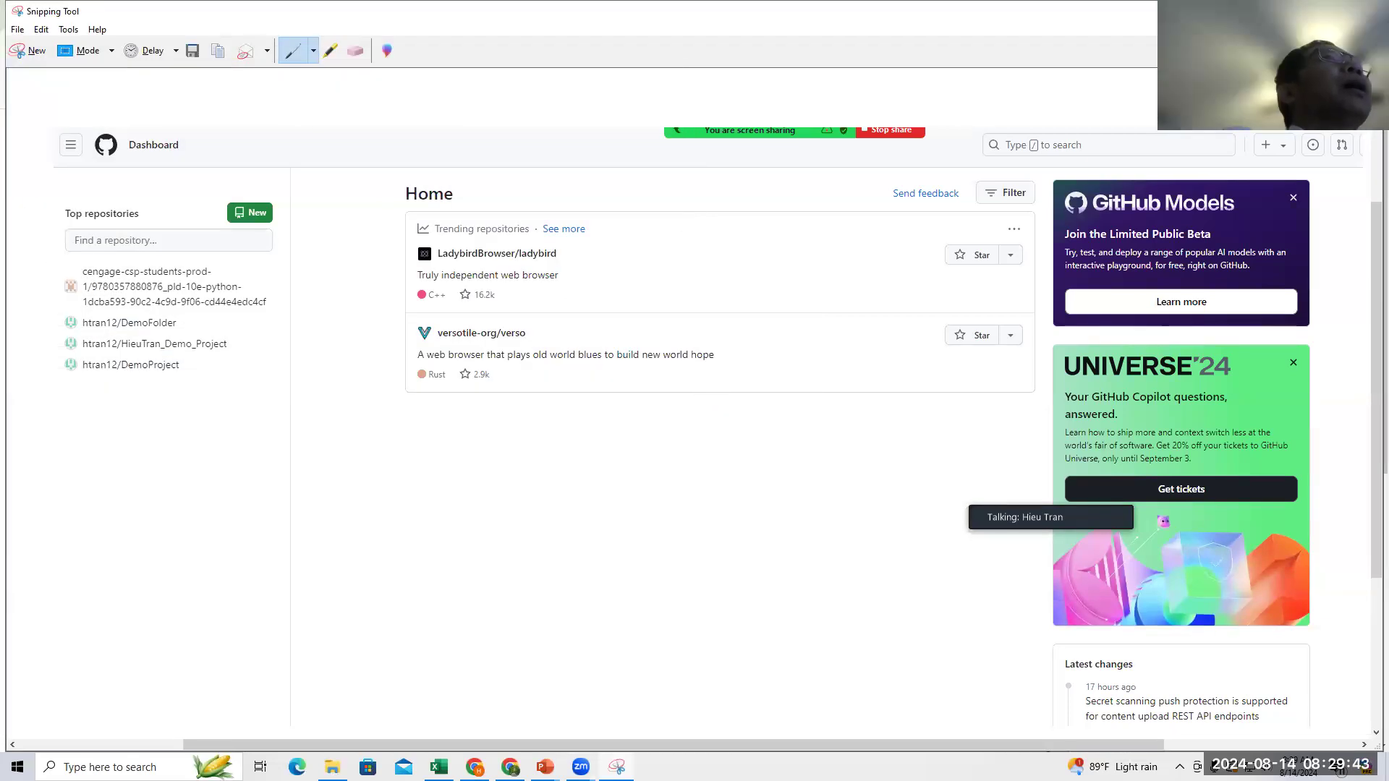
left_click(1367, 11)
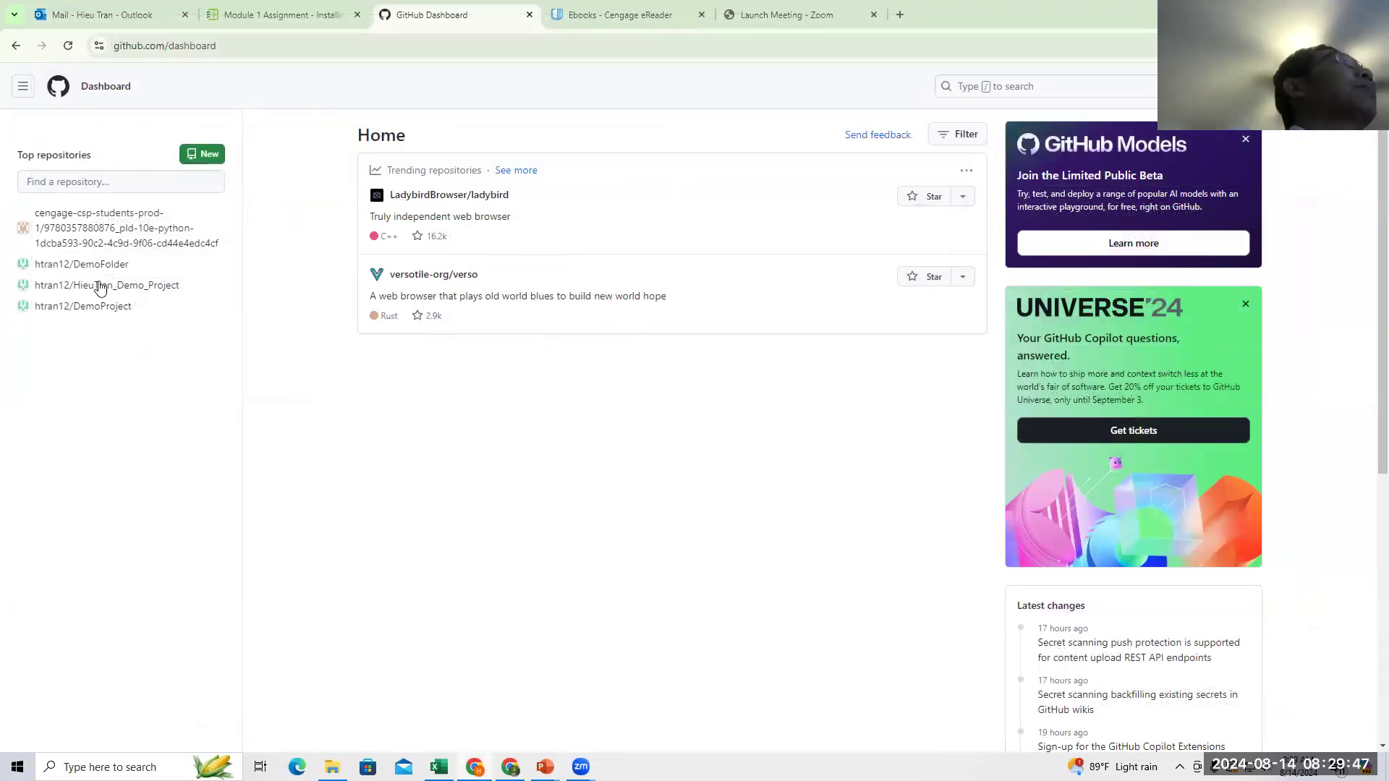
Step: Open the new demo project repository's upload page and enter the extended commit description "My 1st handon with Github"
left_click(131, 288)
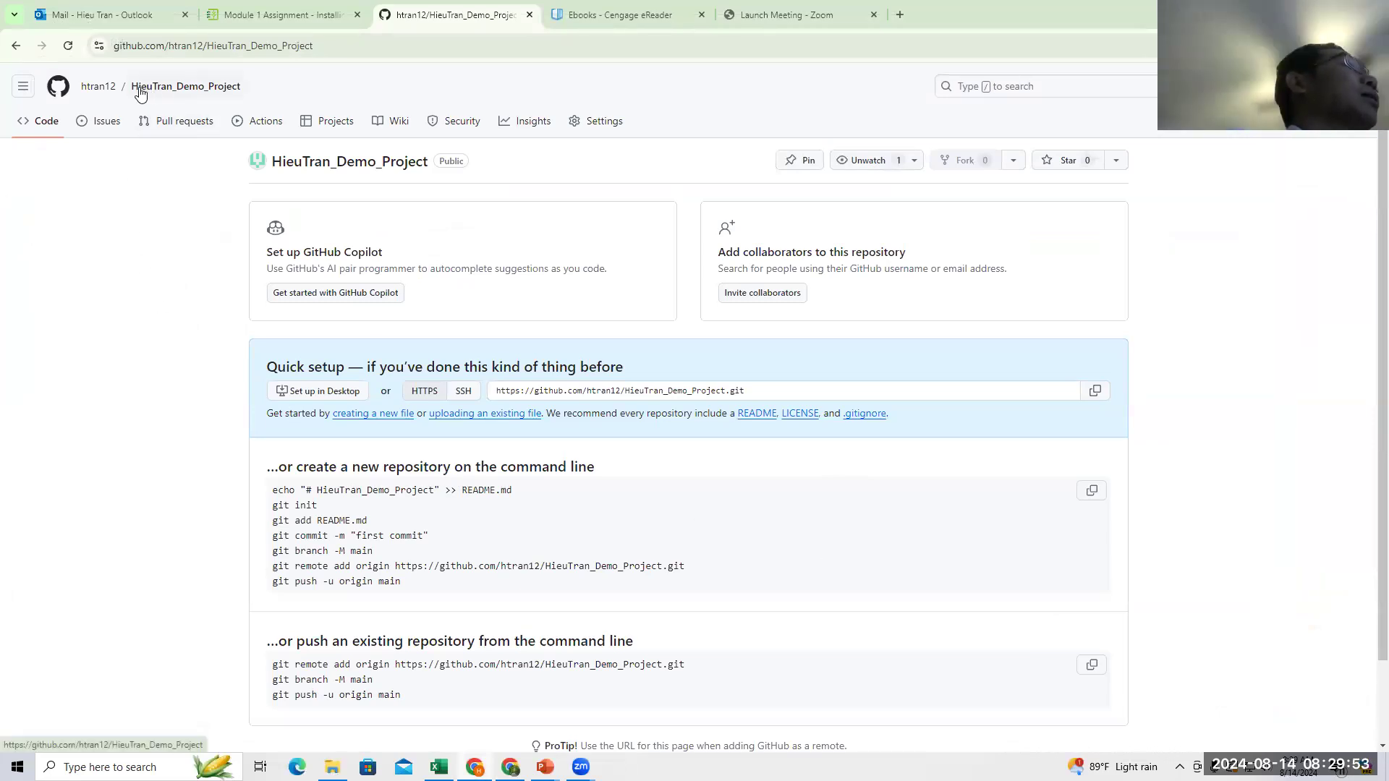
left_click(485, 419)
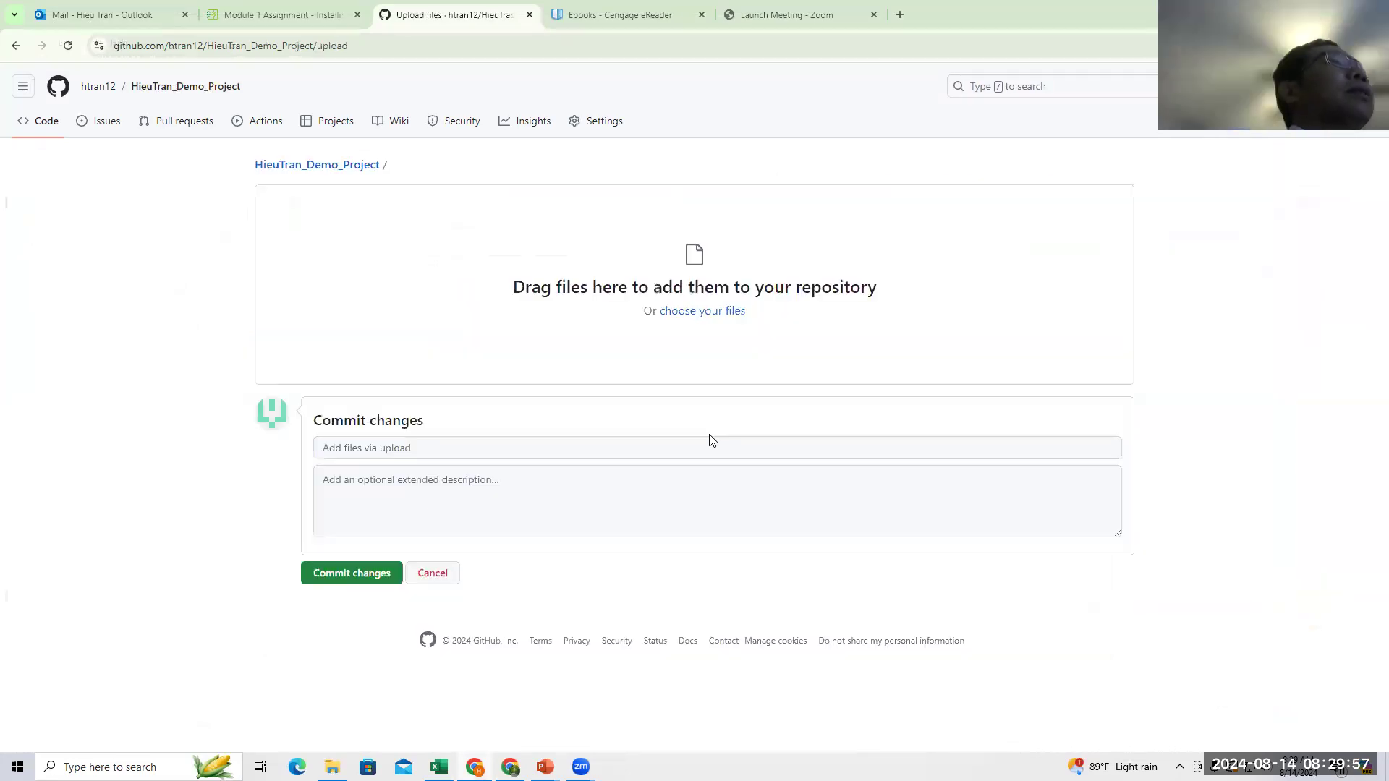
left_click(494, 507)
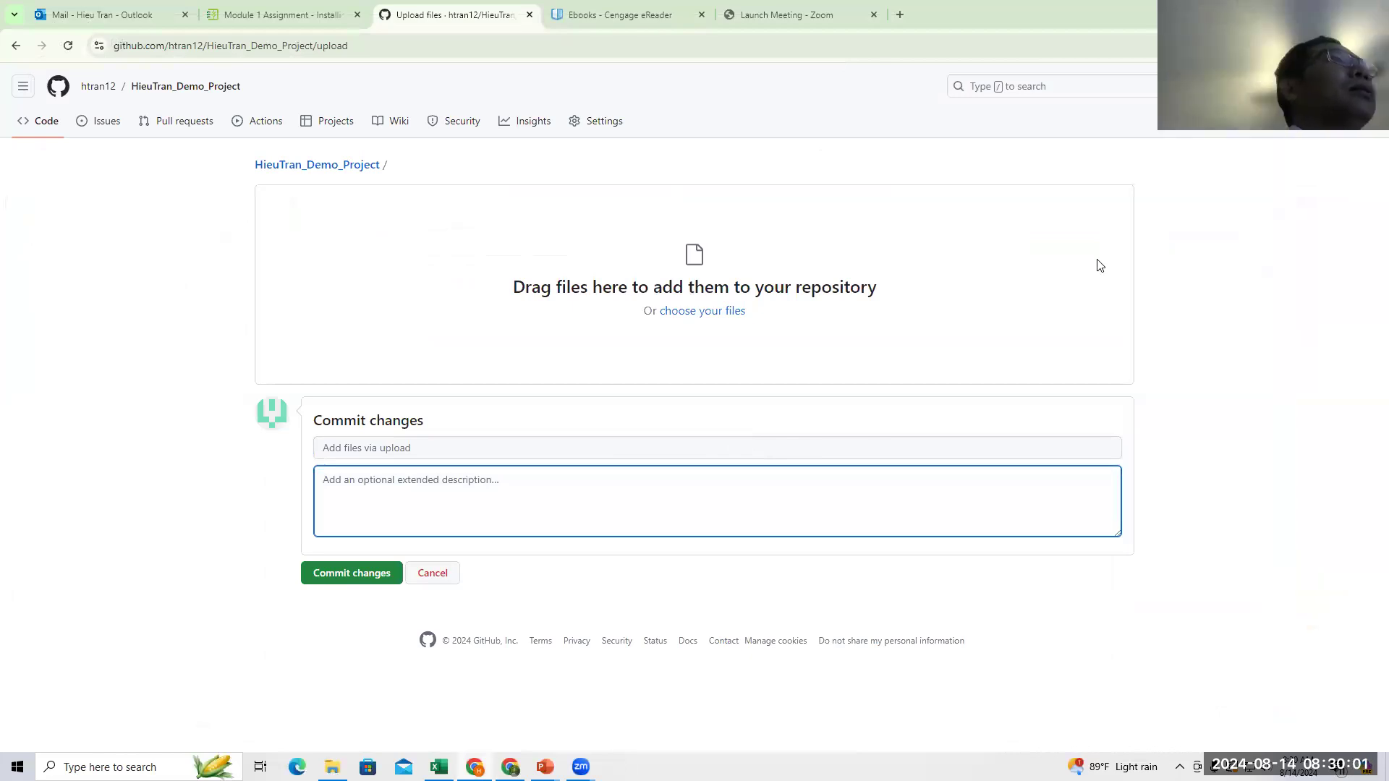
left_click(449, 450)
left_click(441, 487)
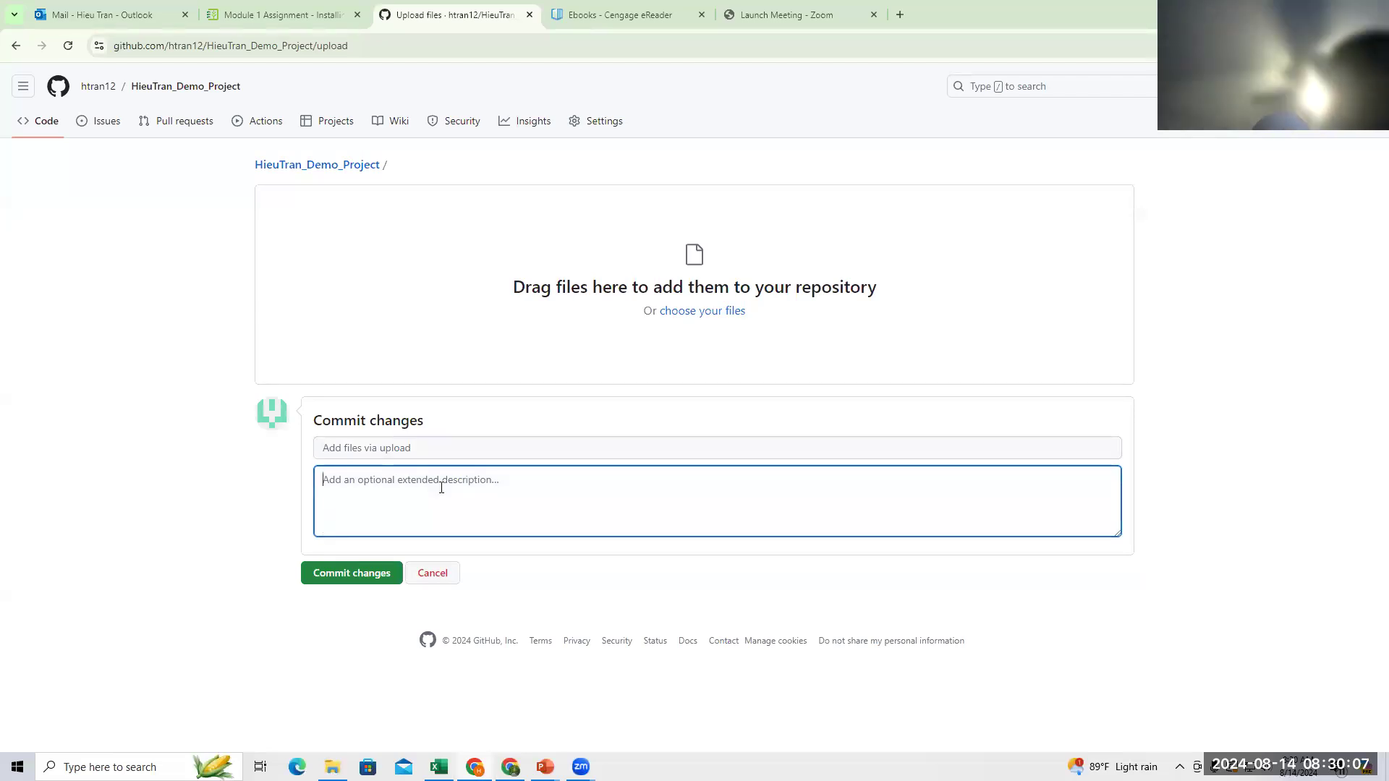
type("My 1st")
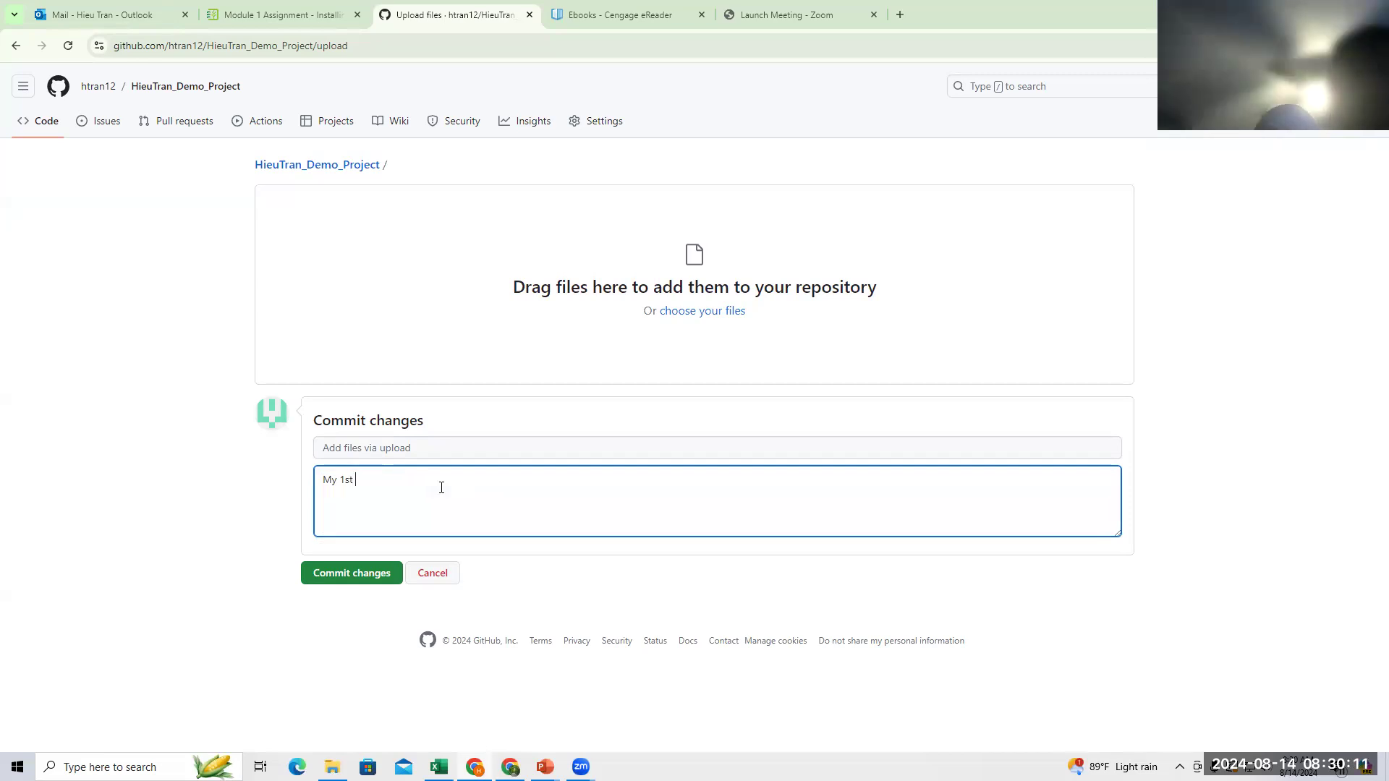
type(" h")
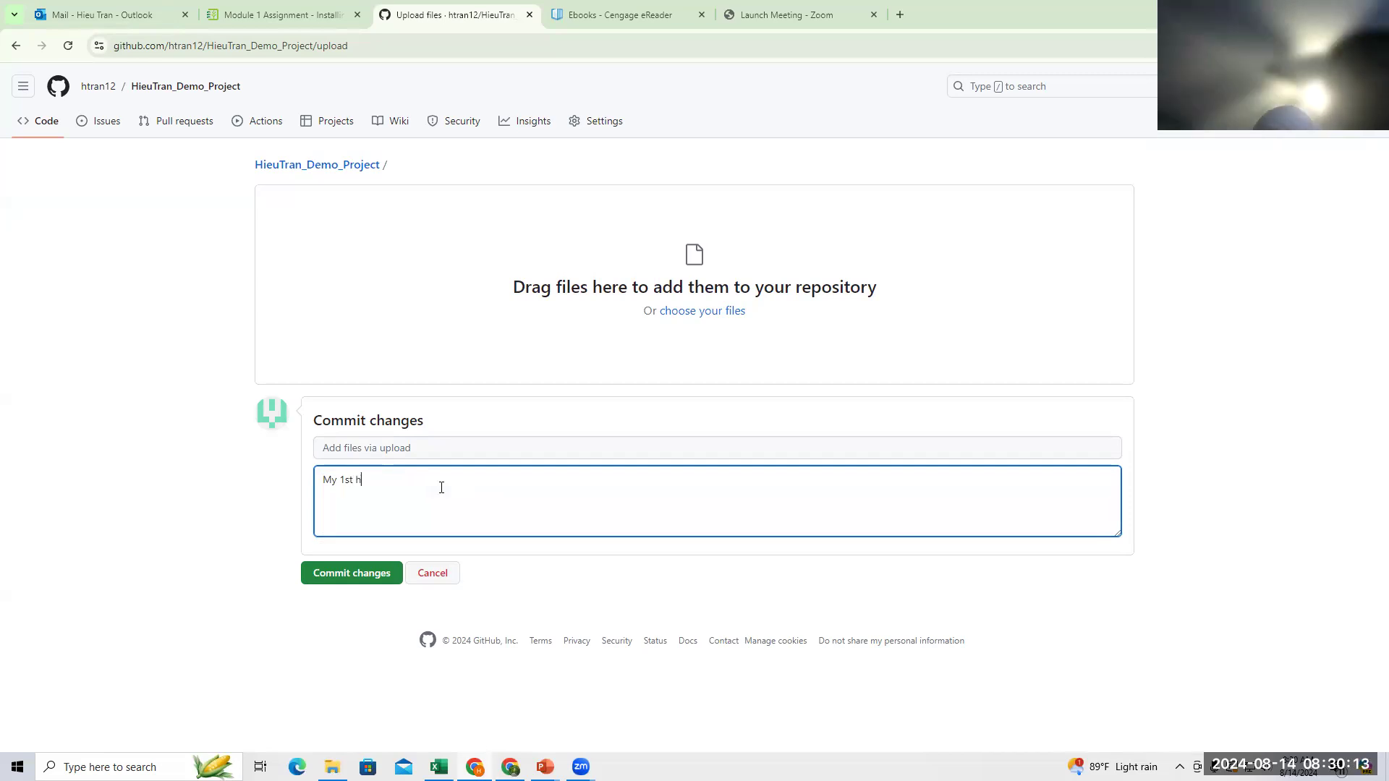
type("andon with Github")
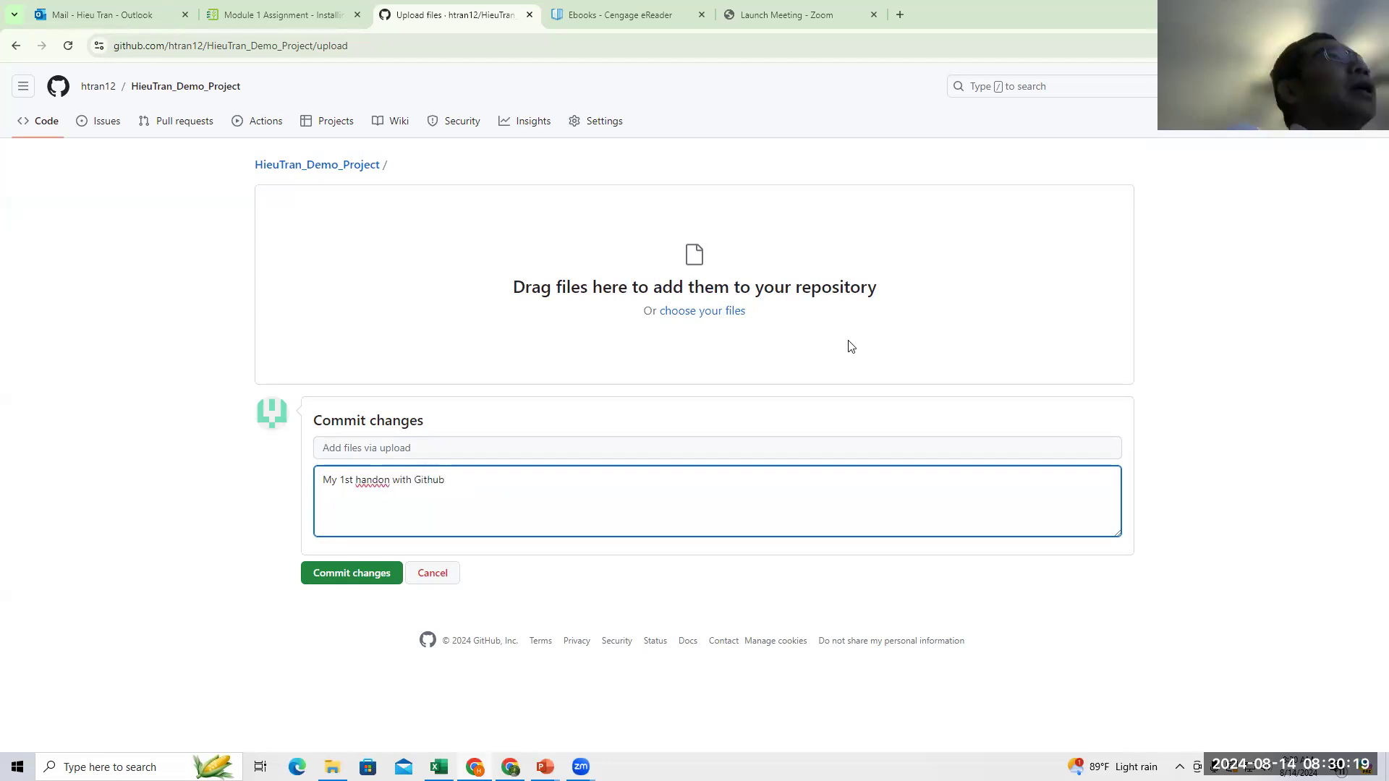
Step: Add the Gihub JPG file from the Desktop to the upload and commit the changes to the repository
left_click(712, 311)
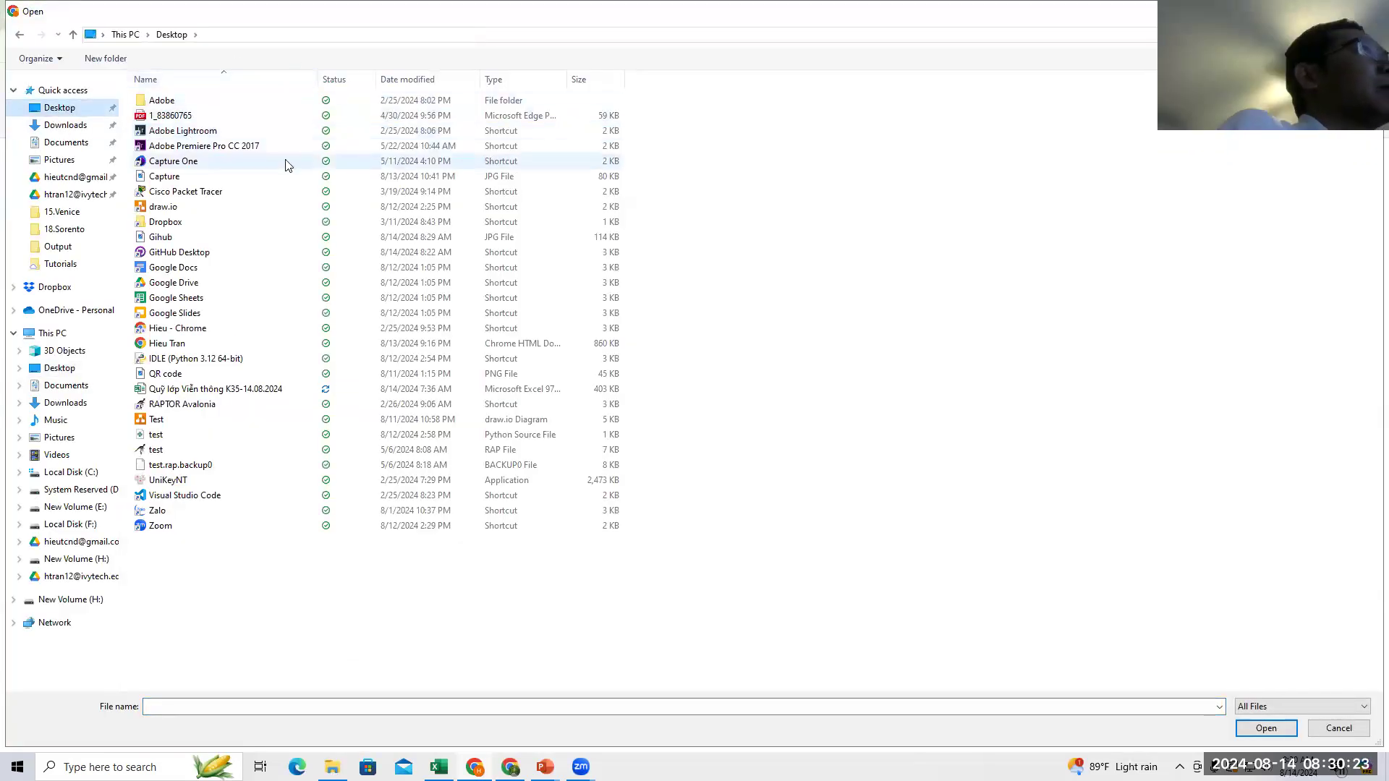
left_click(161, 236)
double_click(161, 237)
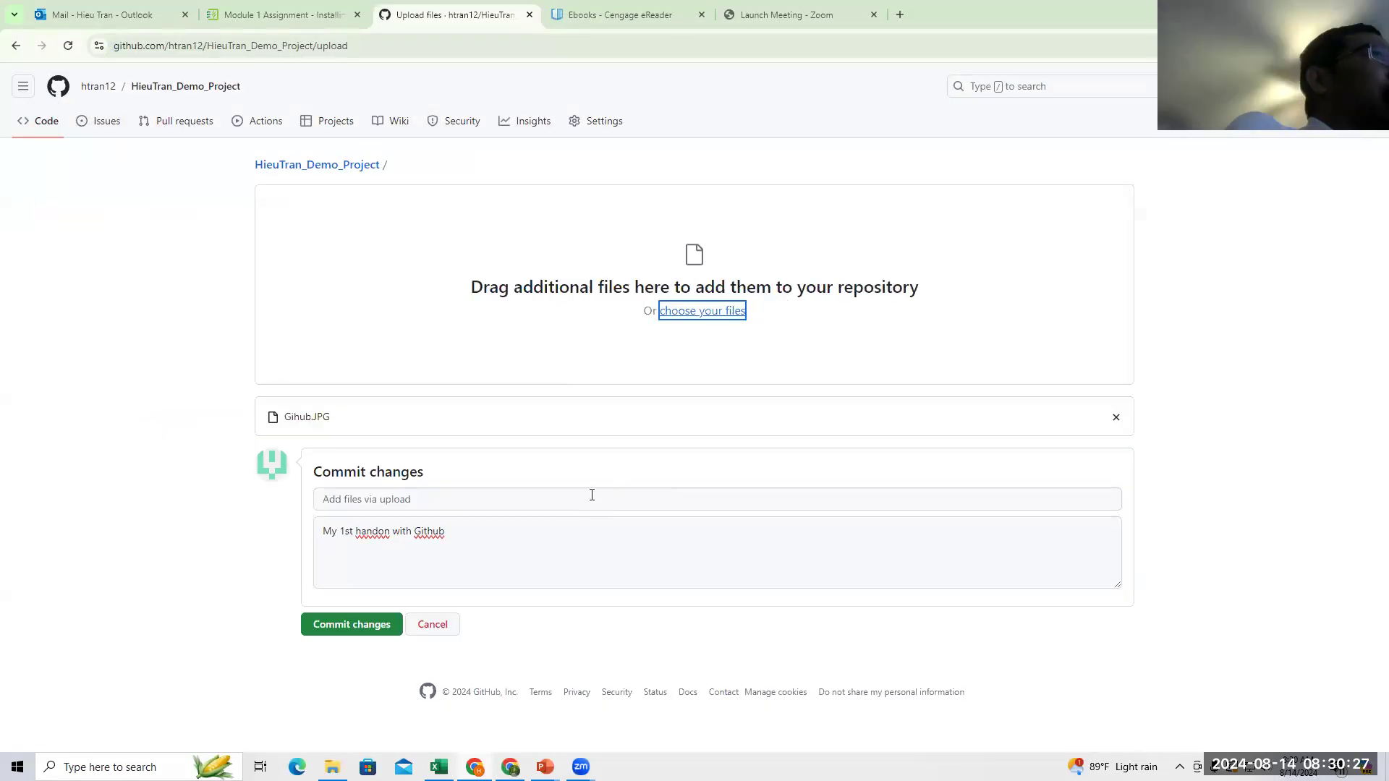
left_click(378, 533)
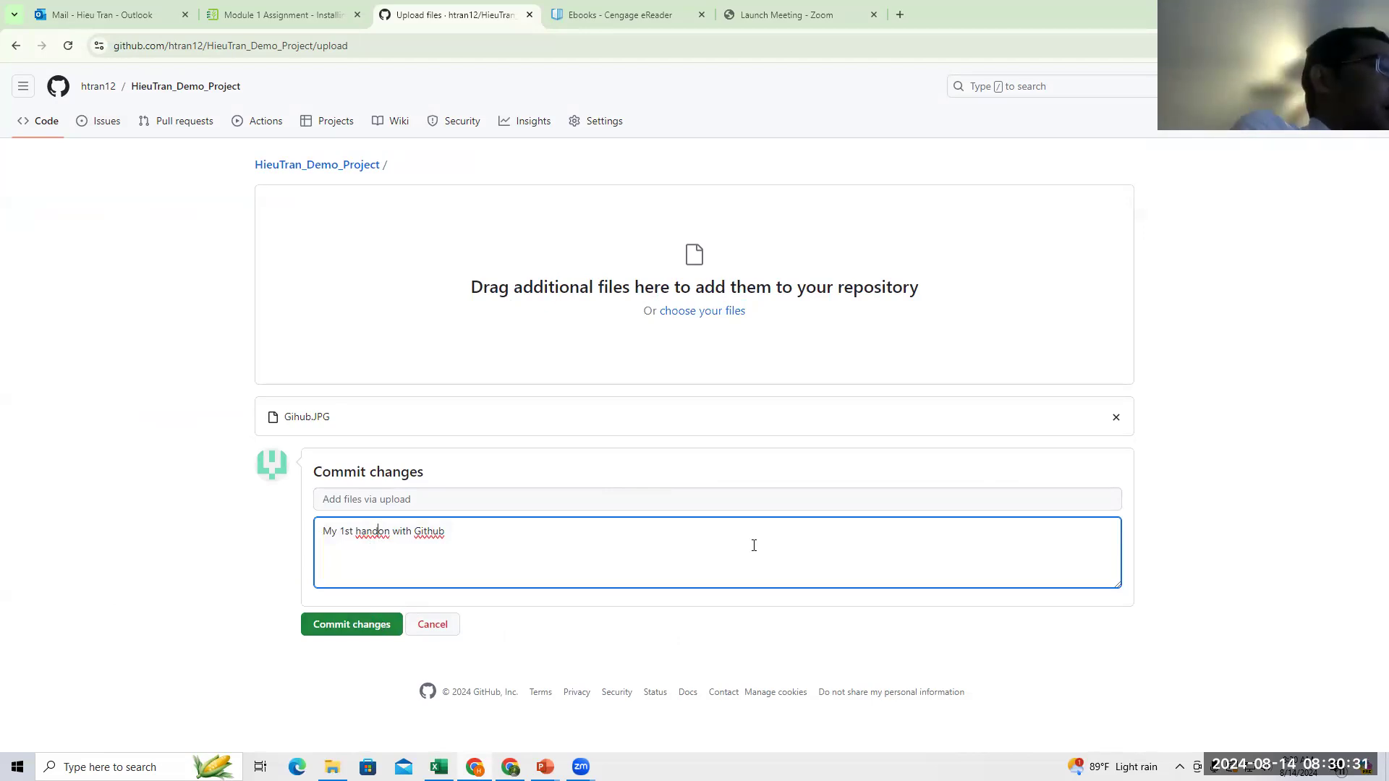
left_click(388, 630)
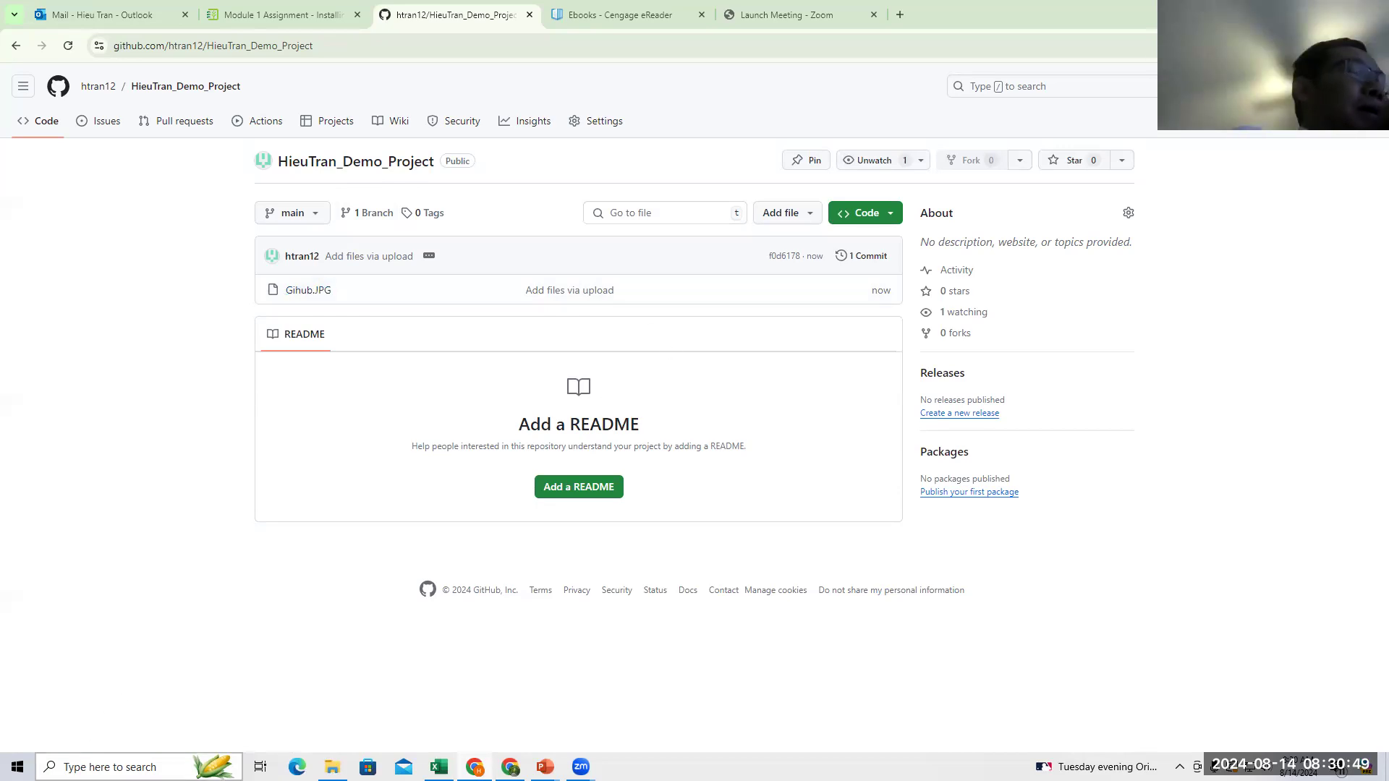
Step: Show the Windows desktop to view its files and return to the repository page in Chrome
right_click(648, 767)
left_click(669, 653)
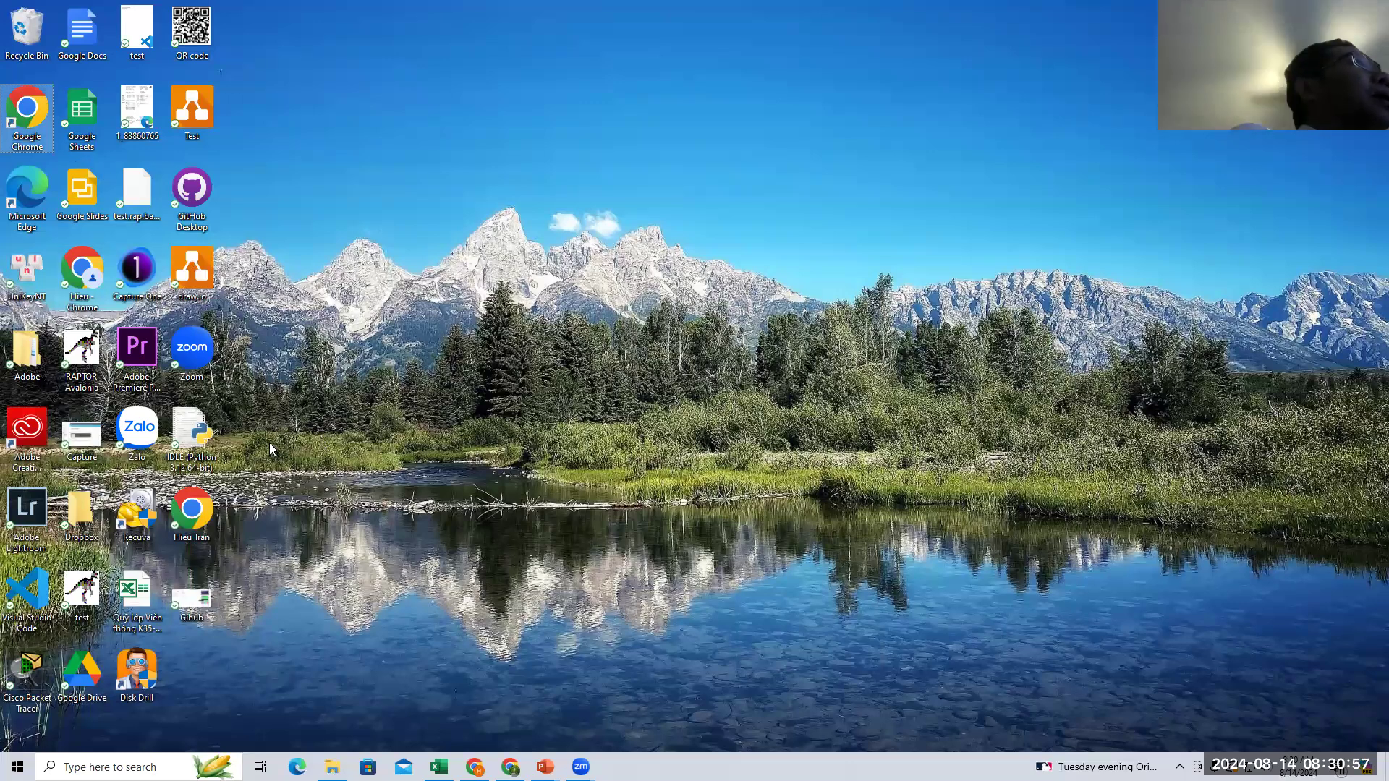
left_click(475, 767)
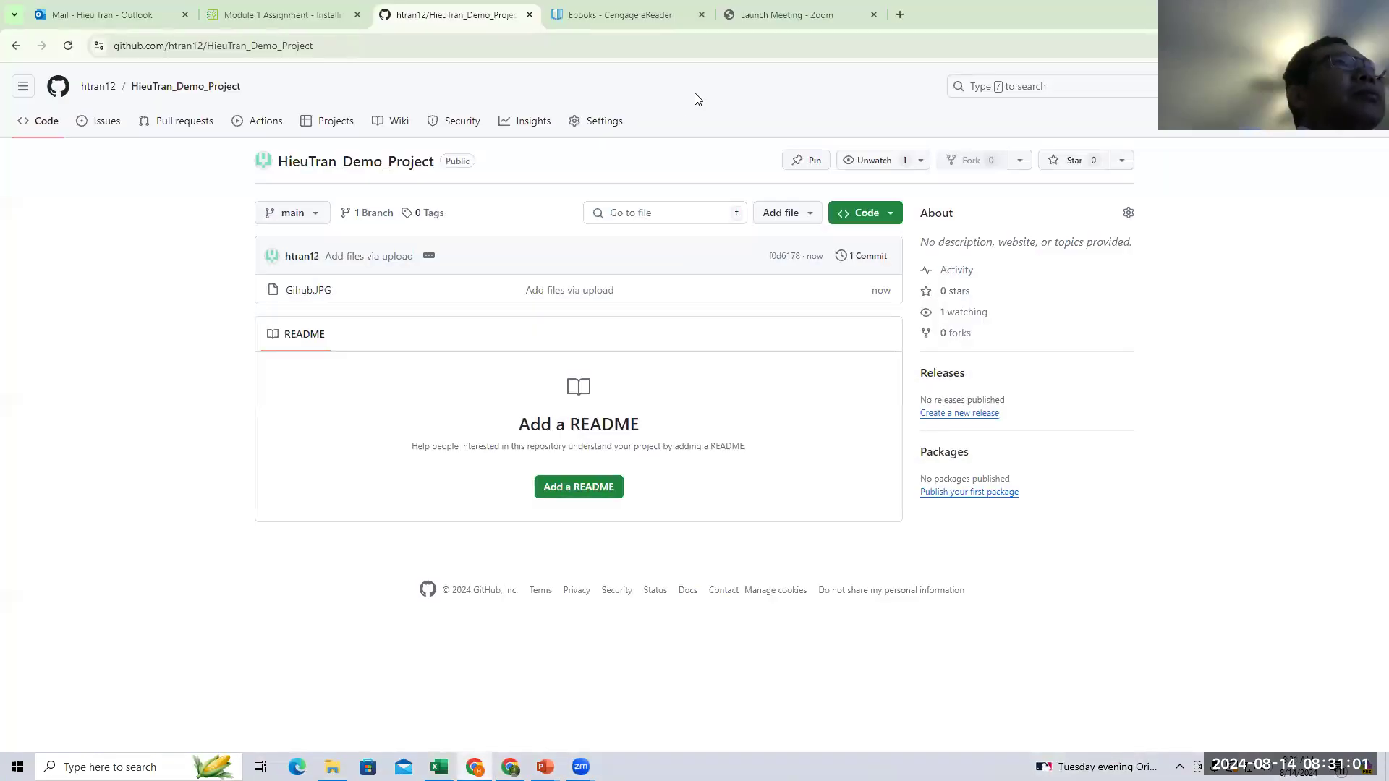